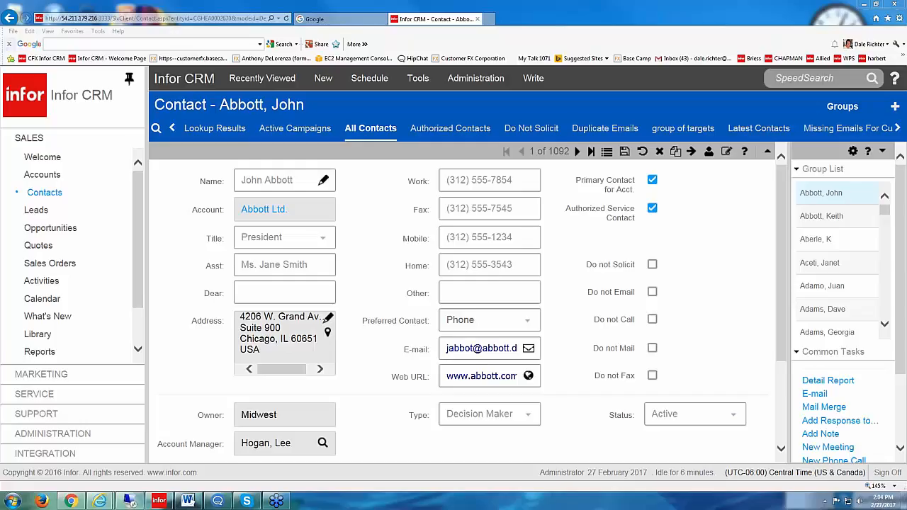
Schedule a 7 Month Stretch process for the open contact, with Administrator as the process owner.
left_click_drag(780, 341, 783, 425)
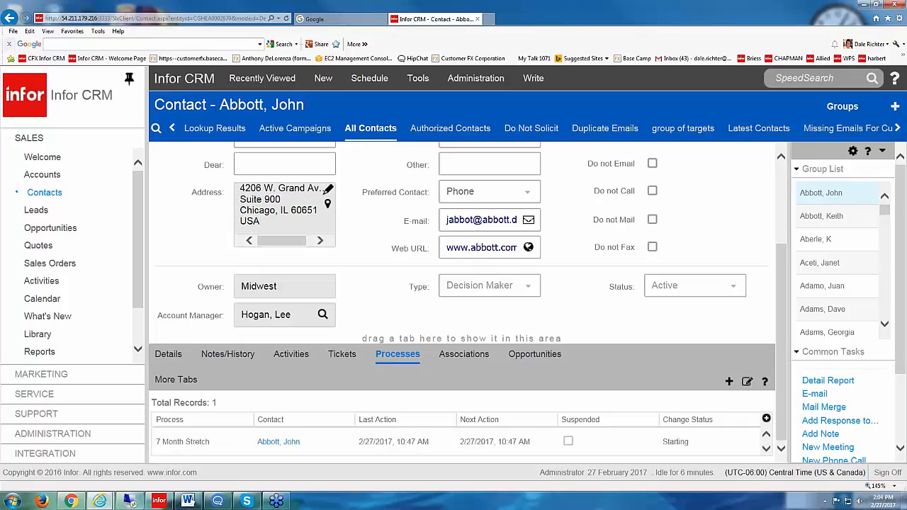
left_click(730, 382)
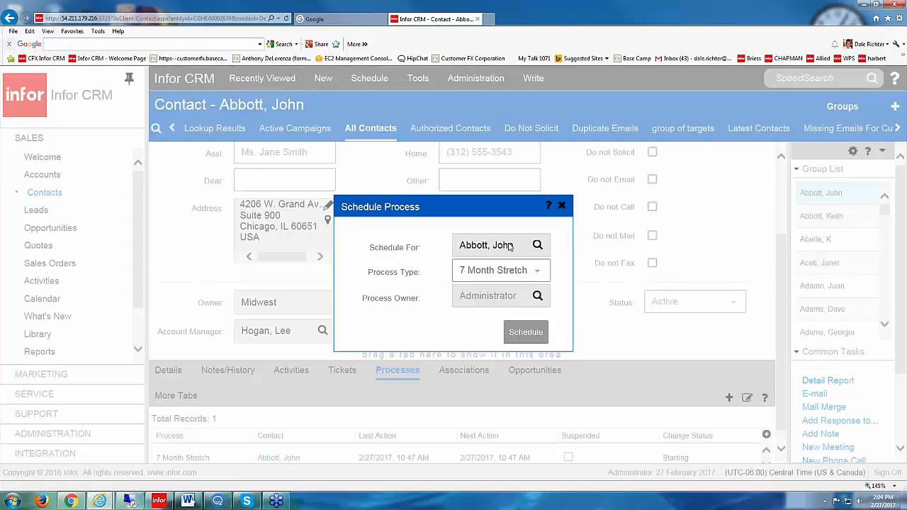
left_click(536, 273)
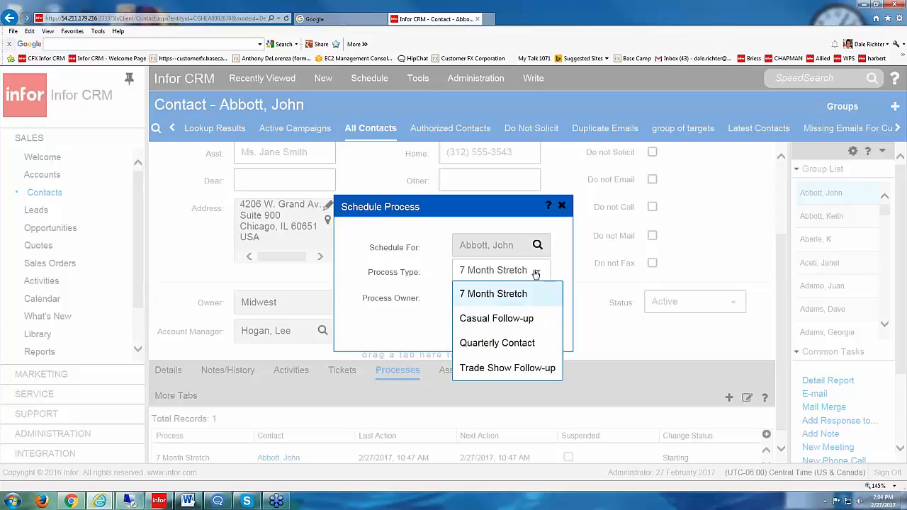
left_click(537, 274)
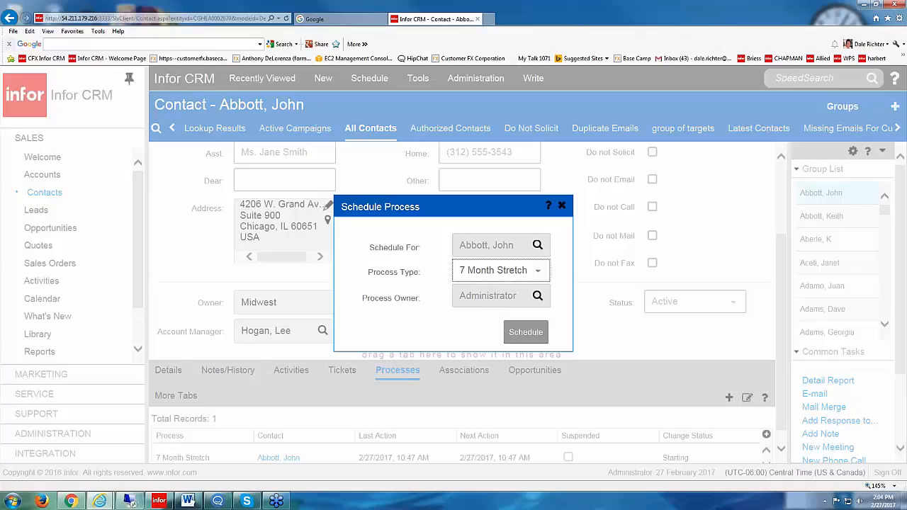
left_click(526, 332)
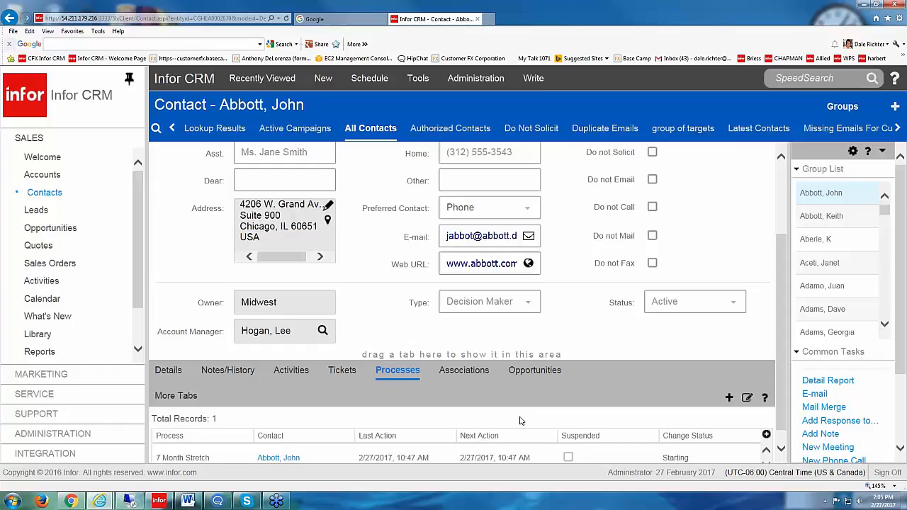
Switch to the remote CRM client, try to trigger the Quarterly Contact process's next task, and snooze all activity reminders.
left_click(129, 501)
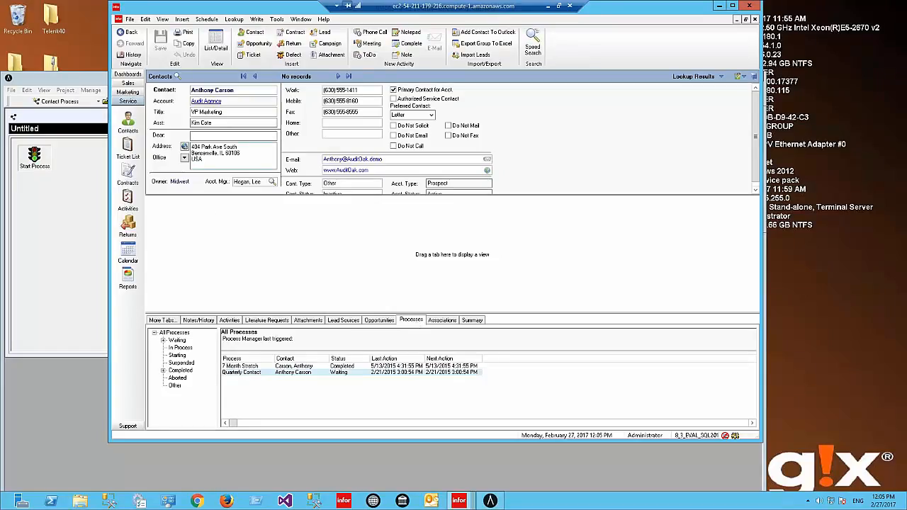
right_click(407, 378)
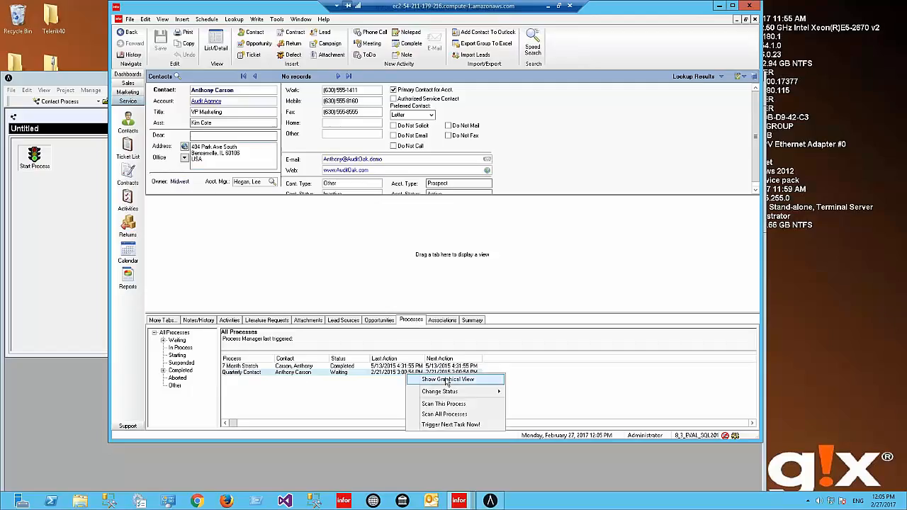
mouse_move(434, 394)
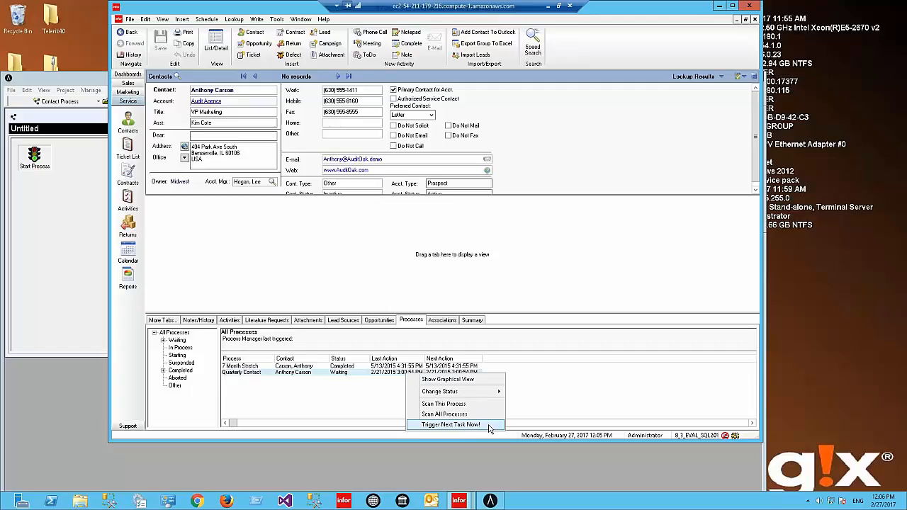
left_click(489, 425)
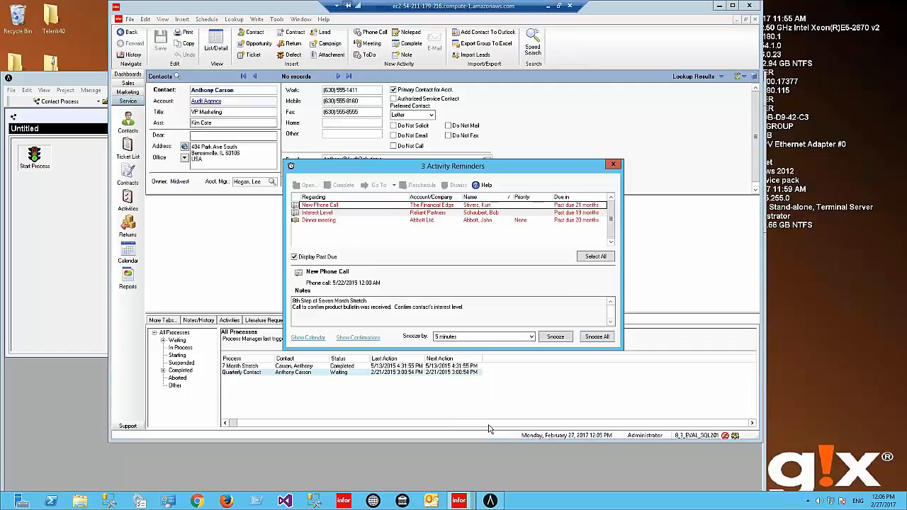
left_click(602, 337)
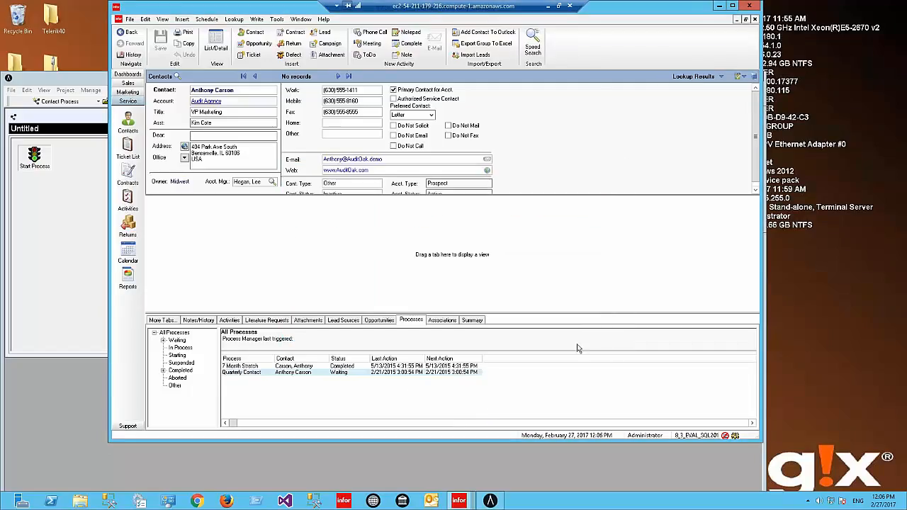
right_click(419, 374)
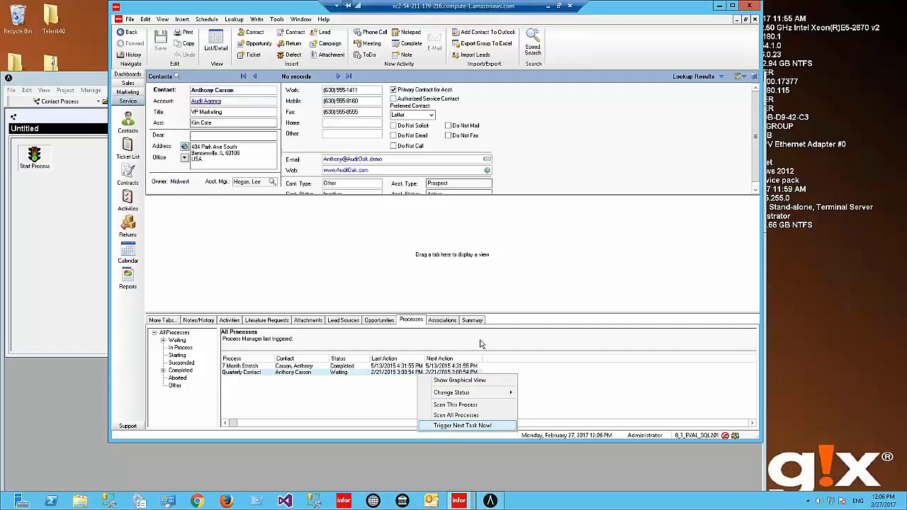
Switch to Architect and close the untitled contact process along with the Tasks palette.
left_click(57, 222)
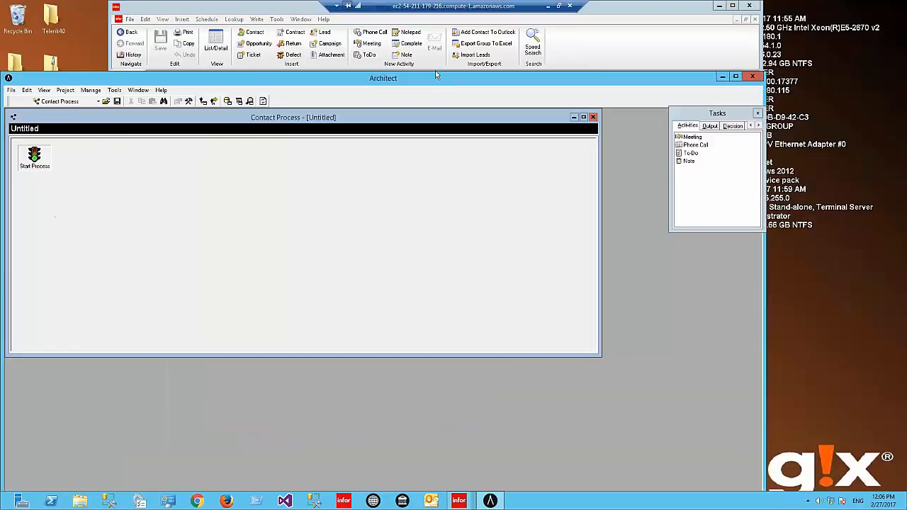
left_click_drag(444, 74, 459, 42)
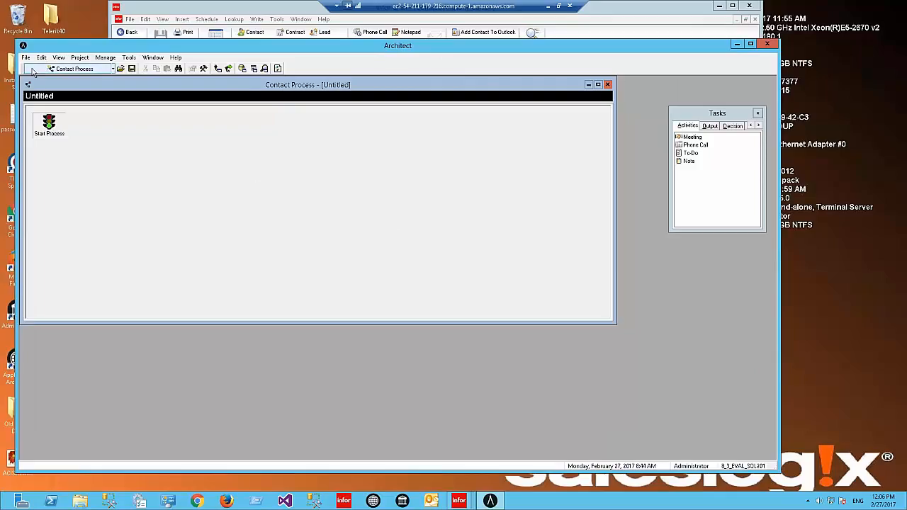
left_click(608, 85)
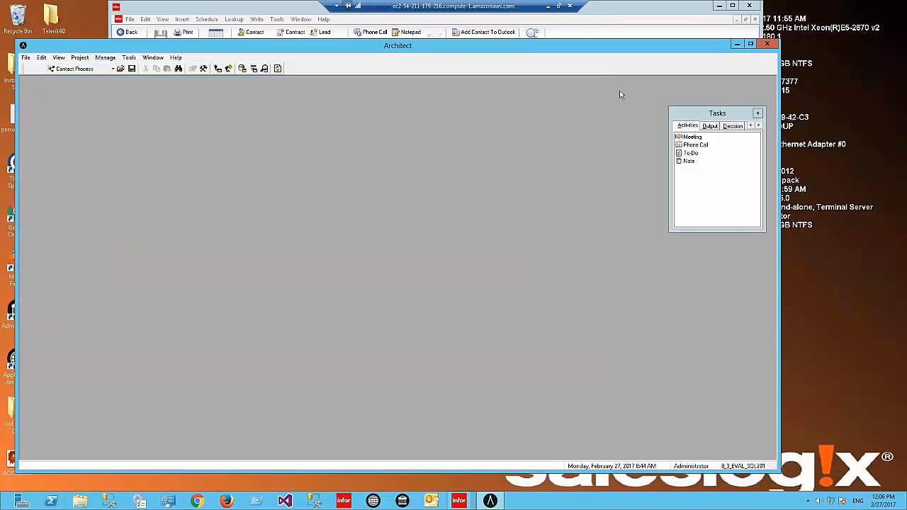
left_click(758, 114)
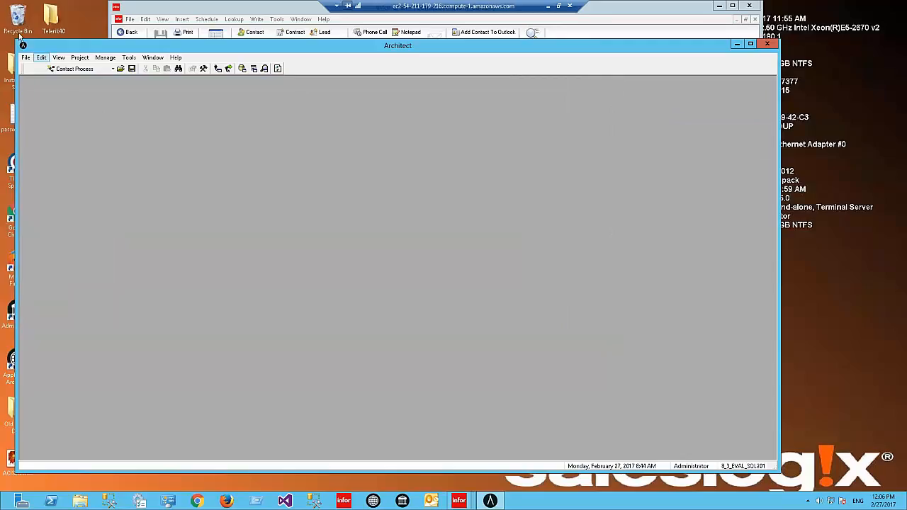
Create a new Contact Process plugin.
left_click(25, 58)
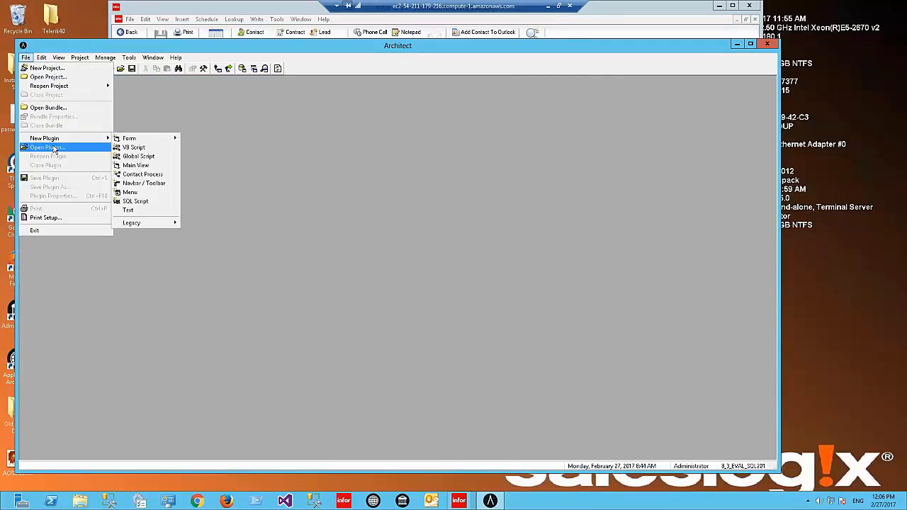
mouse_move(62, 138)
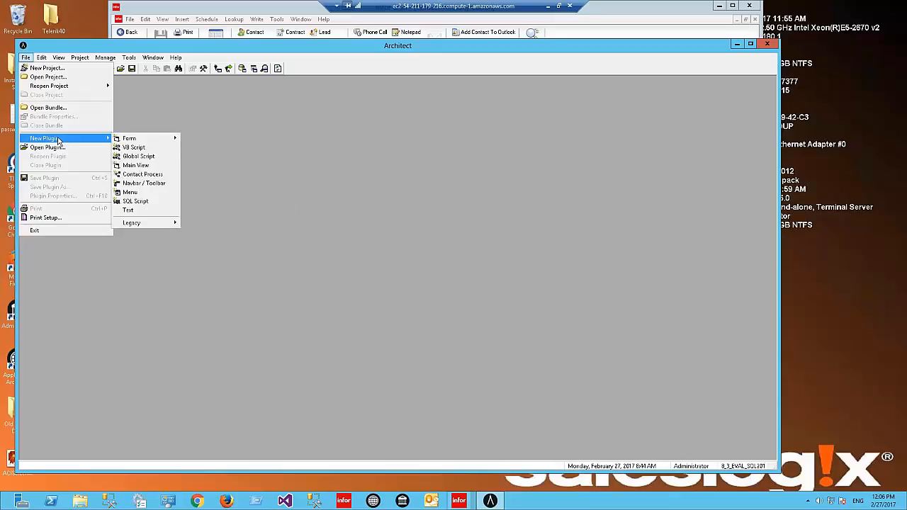
left_click(156, 177)
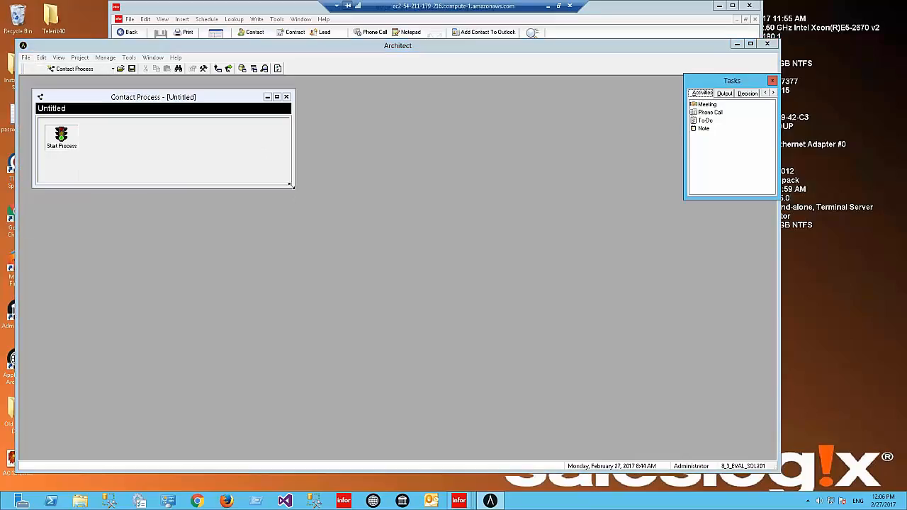
Enlarge the contact process window and the Tasks palette, and place the palette beside the Start Process task.
left_click_drag(290, 185, 526, 316)
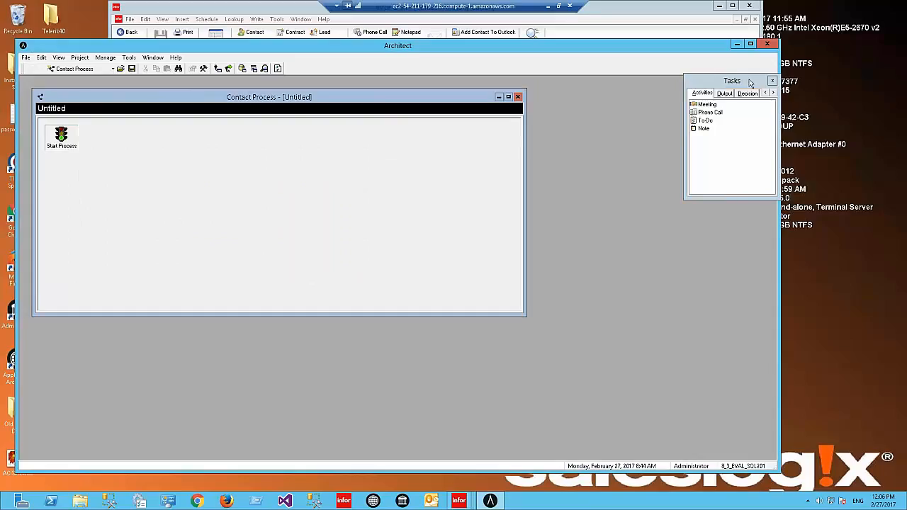
left_click_drag(750, 83, 629, 105)
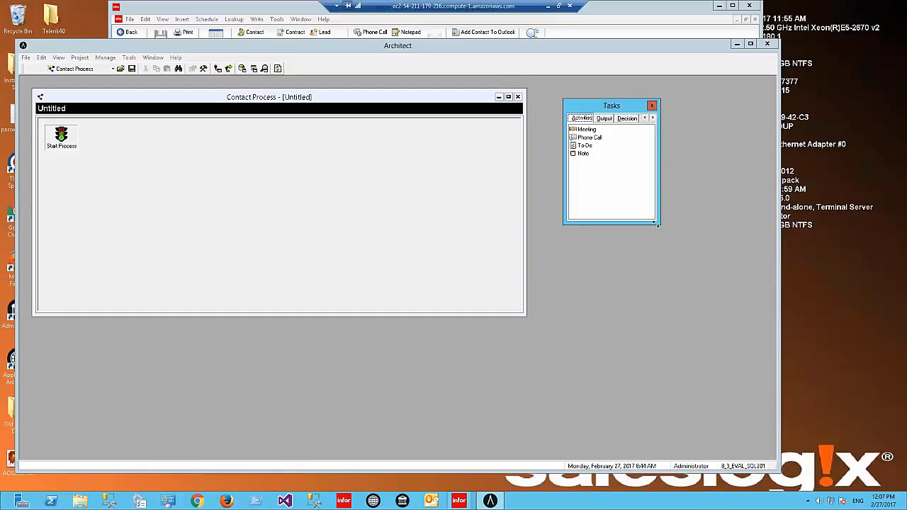
left_click_drag(660, 224, 766, 407)
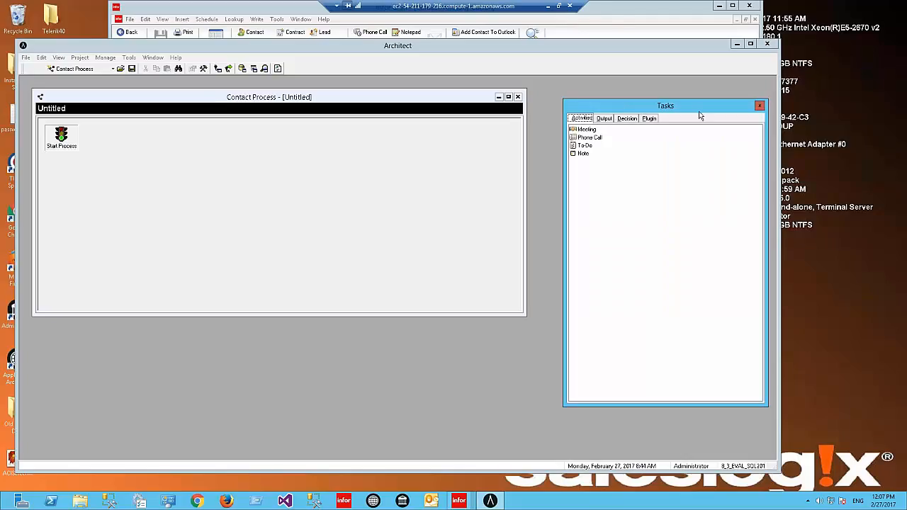
left_click_drag(648, 121, 461, 142)
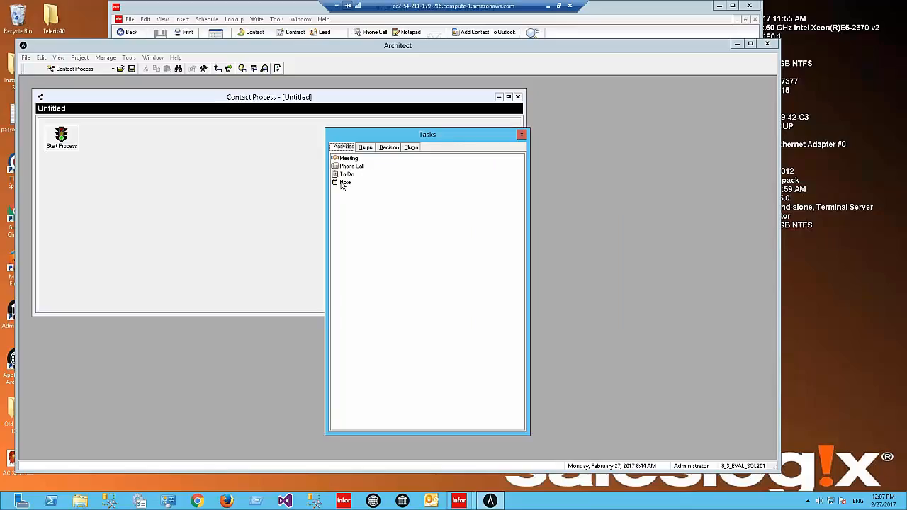
Examine the Output, Decision and Plugin task types available for building a contact process.
left_click(369, 148)
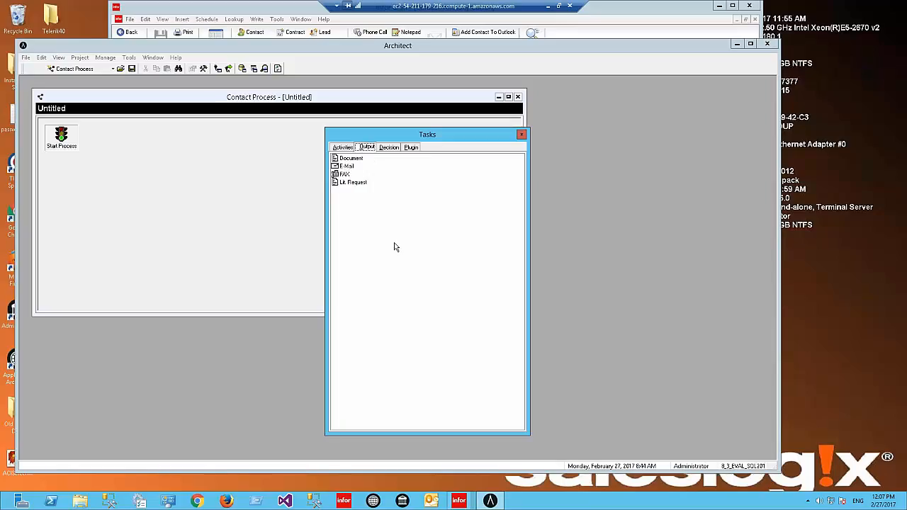
left_click(358, 158)
left_click(353, 167)
left_click(348, 175)
left_click(362, 186)
left_click(389, 148)
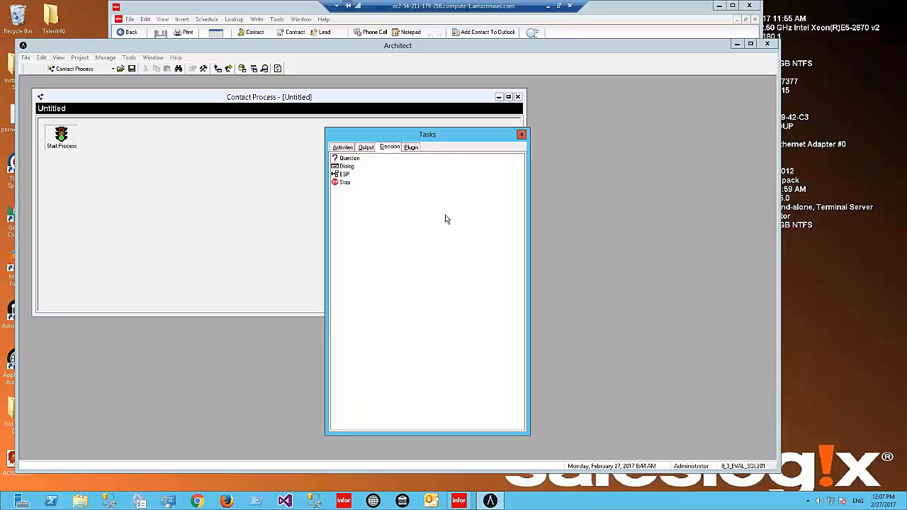
left_click(358, 159)
left_click(346, 167)
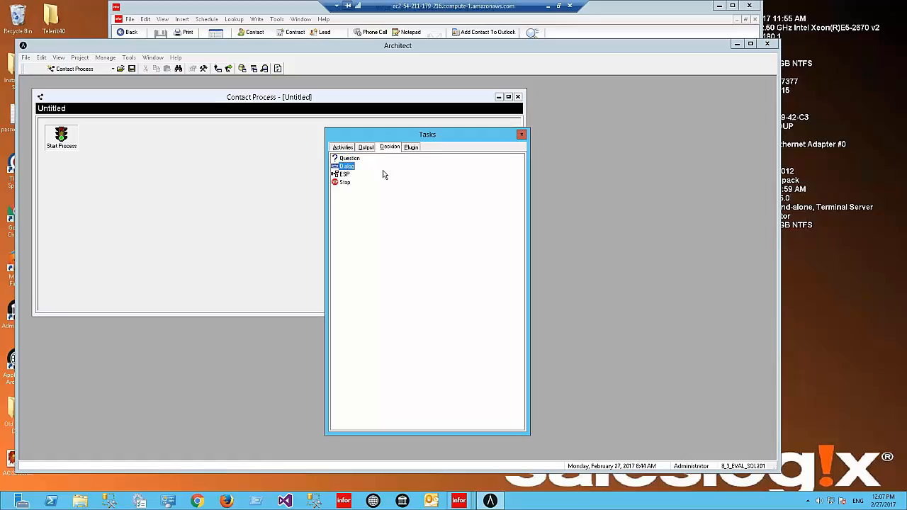
left_click(344, 174)
left_click(339, 185)
left_click(411, 147)
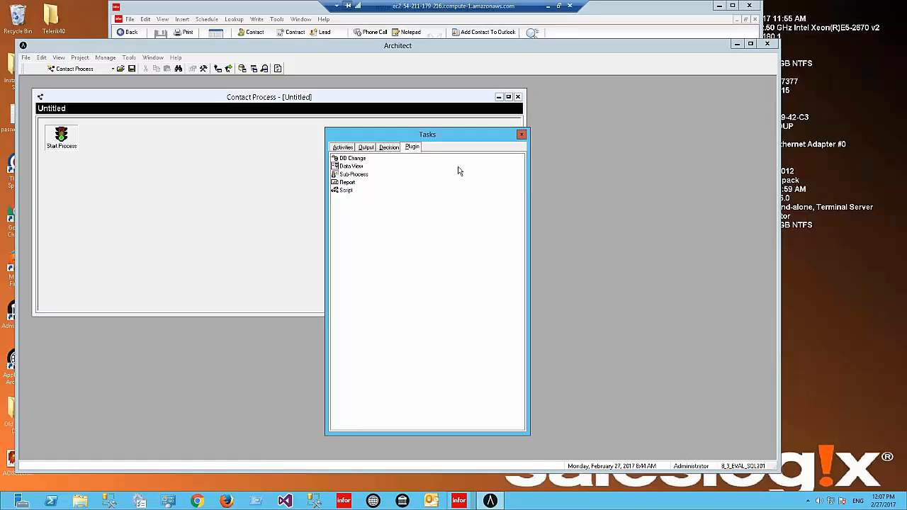
left_click(358, 158)
left_click(360, 167)
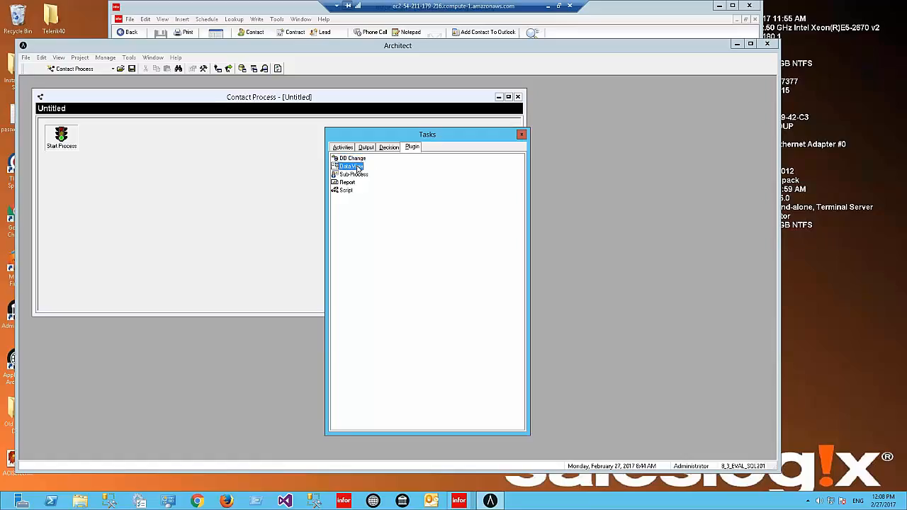
left_click(359, 177)
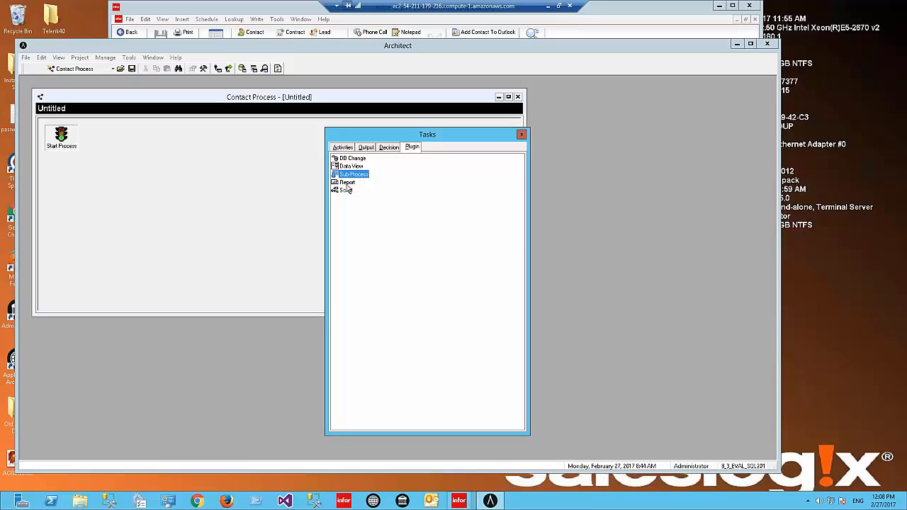
left_click(347, 182)
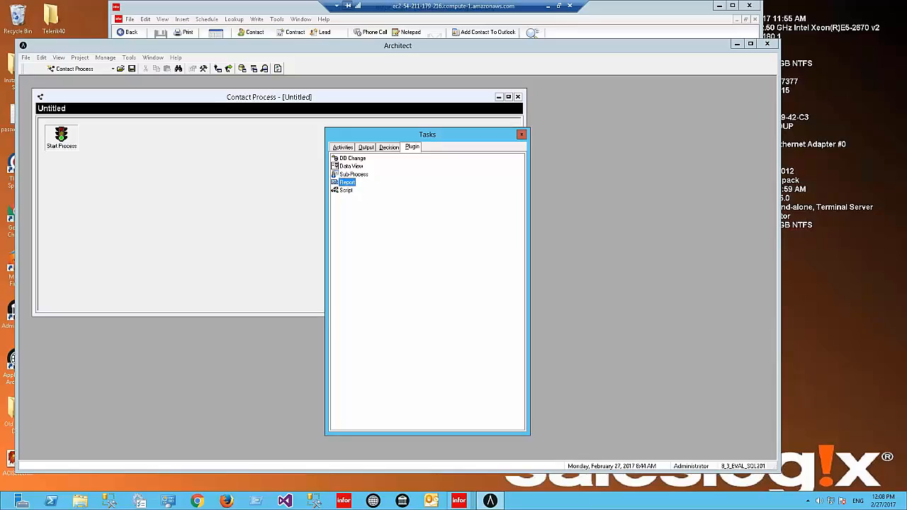
left_click(347, 190)
Add a Phone Call activity to the process directly after the Start Process task.
left_click(345, 147)
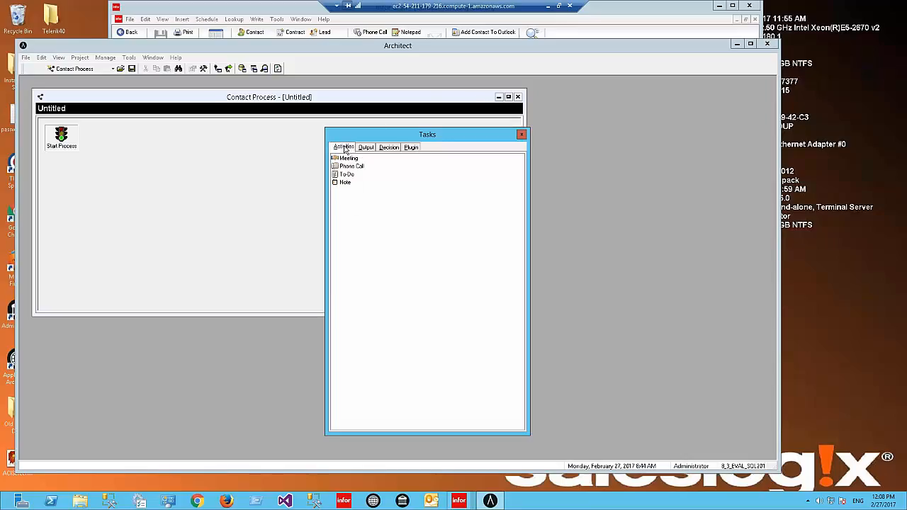
left_click(64, 150)
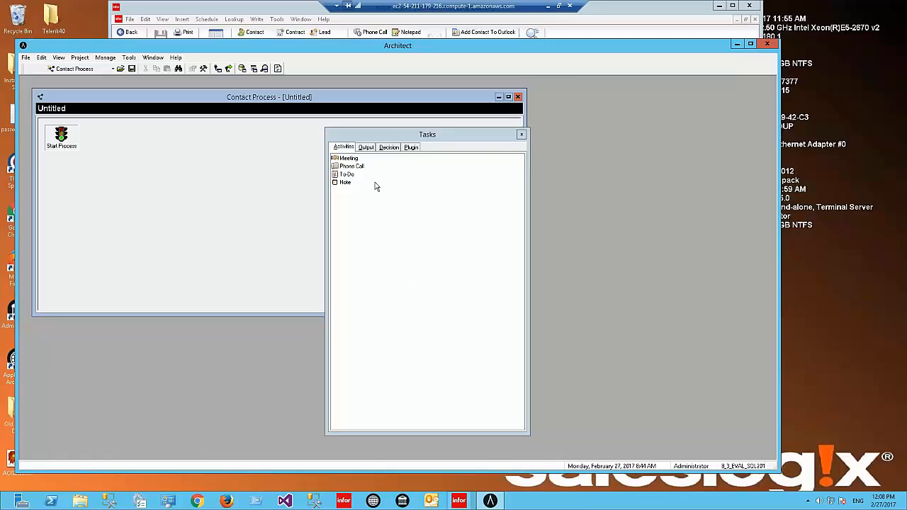
left_click_drag(351, 169, 64, 140)
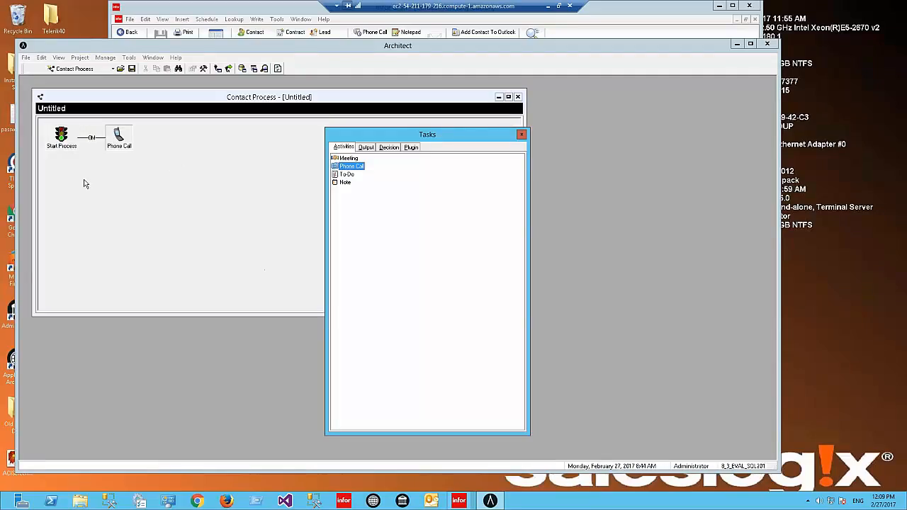
Open the Phone Call task's definition and set its task name to "Initial Call".
left_click(125, 148)
double_click(123, 147)
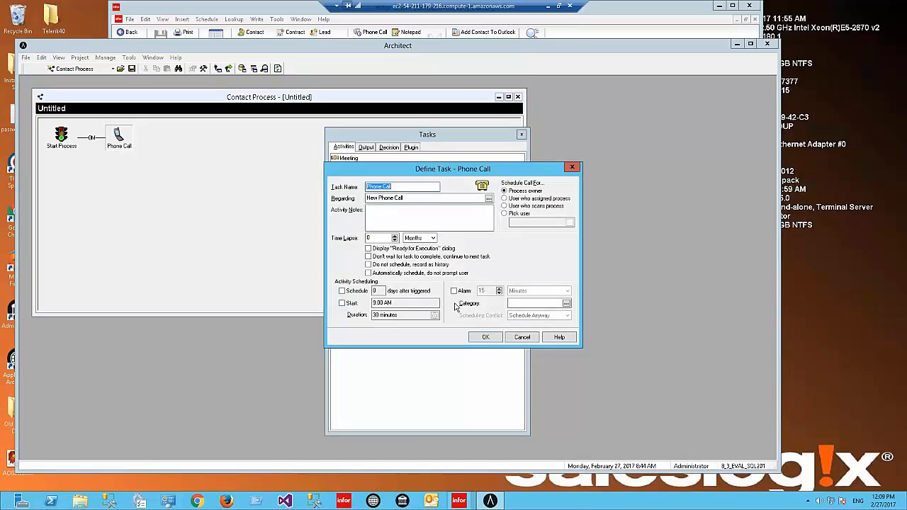
left_click(369, 186)
type("Initia")
key("Delete")
key("Delete")
key("Delete")
key("Delete")
key("Delete")
type("l")
Enter the activity notes "Call to determine if they are a good prospect" and enable automatic scheduling without prompting the user.
left_click(418, 210)
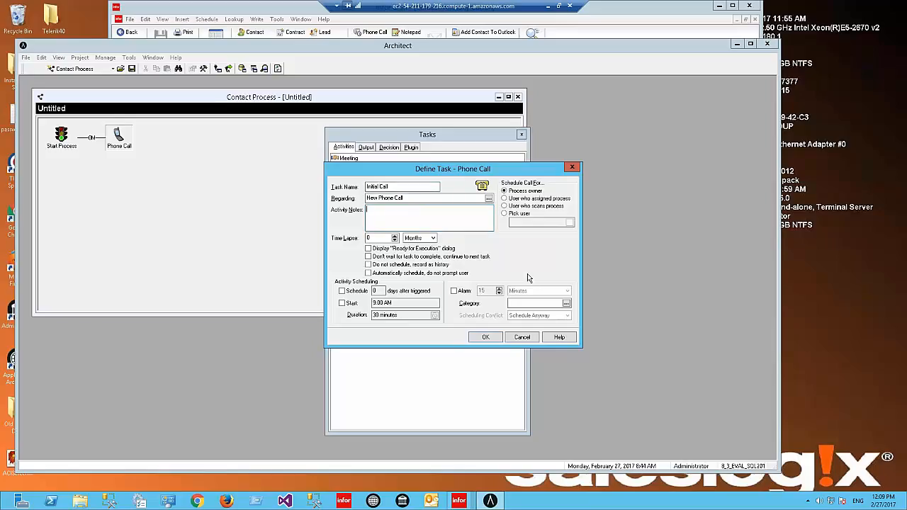
type("Call to determine if they are a good prospect")
left_click(369, 274)
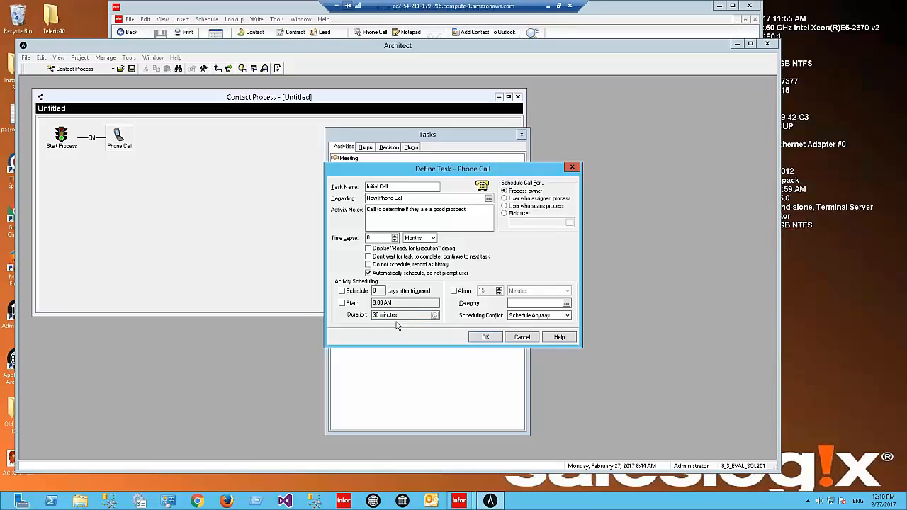
Set the Initial Call task's category to Cold Call and accept its definition.
left_click(566, 303)
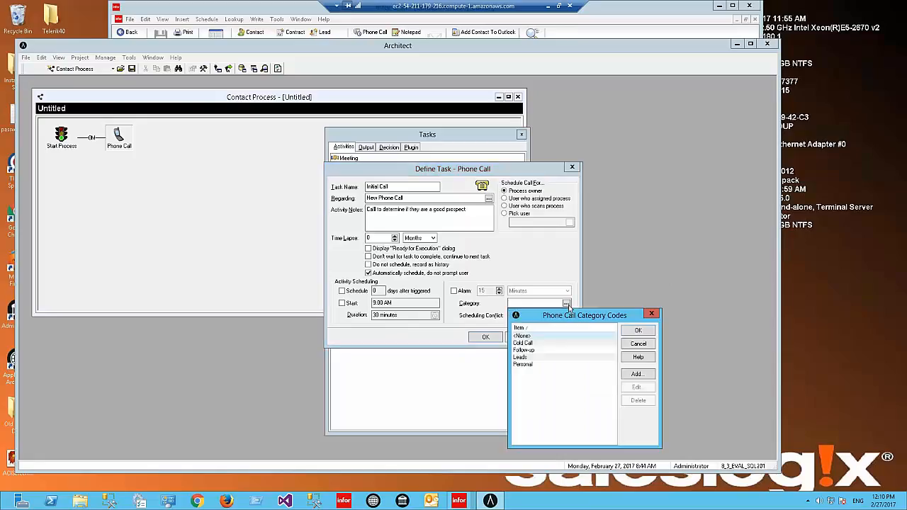
left_click(532, 343)
left_click(638, 331)
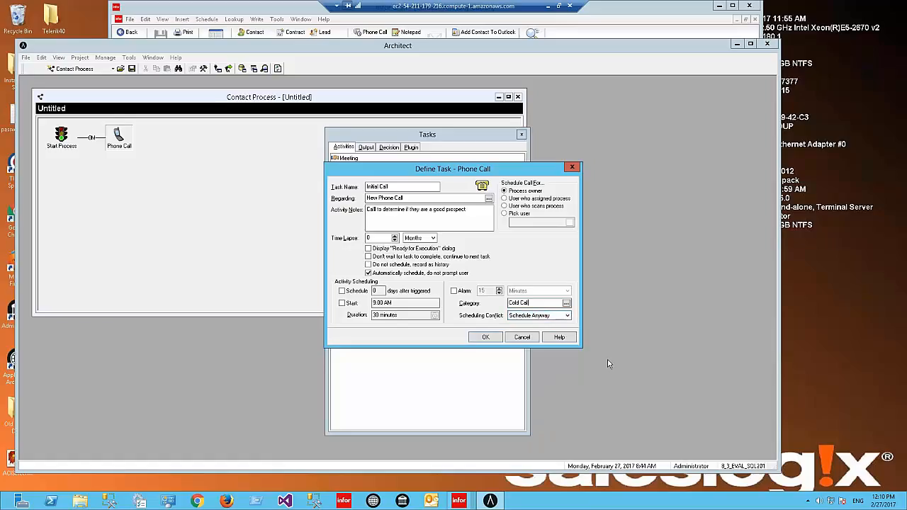
left_click(495, 337)
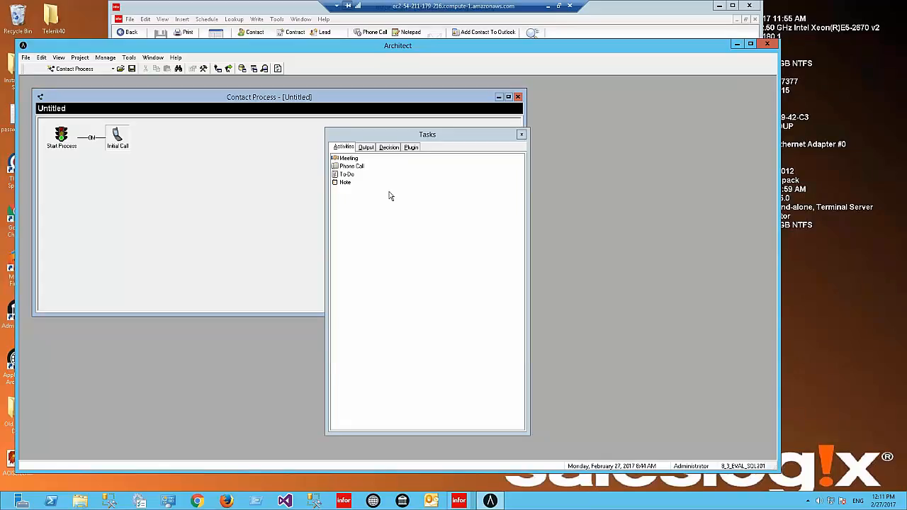
Add a Question decision task to the process directly after the Initial Call task.
left_click(388, 149)
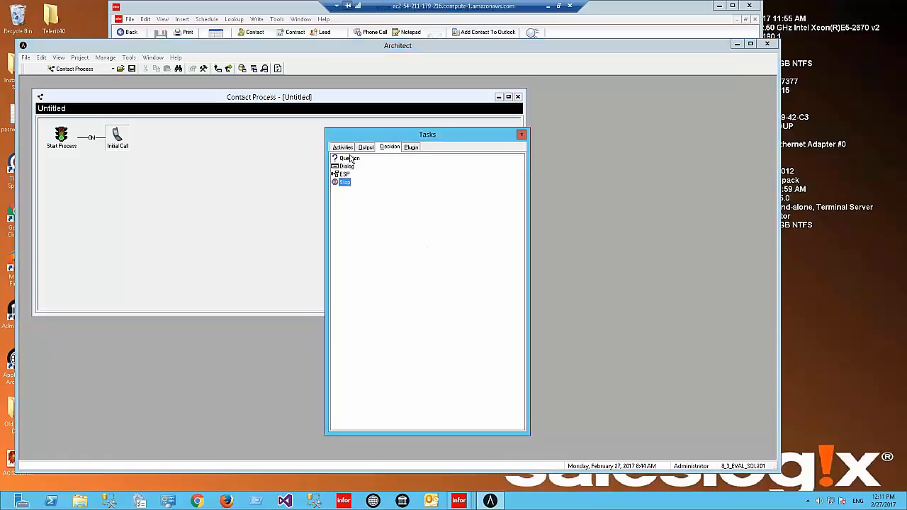
left_click(352, 159)
left_click_drag(353, 158, 118, 140)
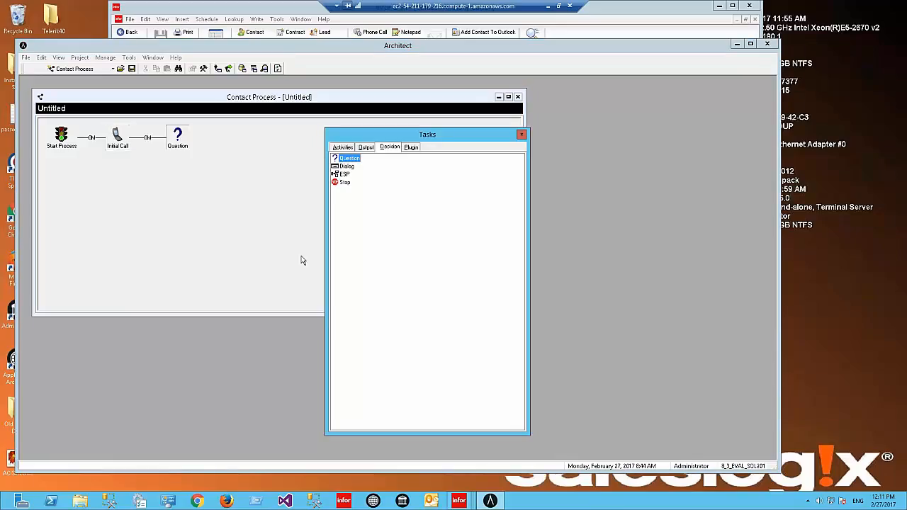
Define the Question task with "Is this person interested?" as both its activity notes and its question text.
double_click(183, 147)
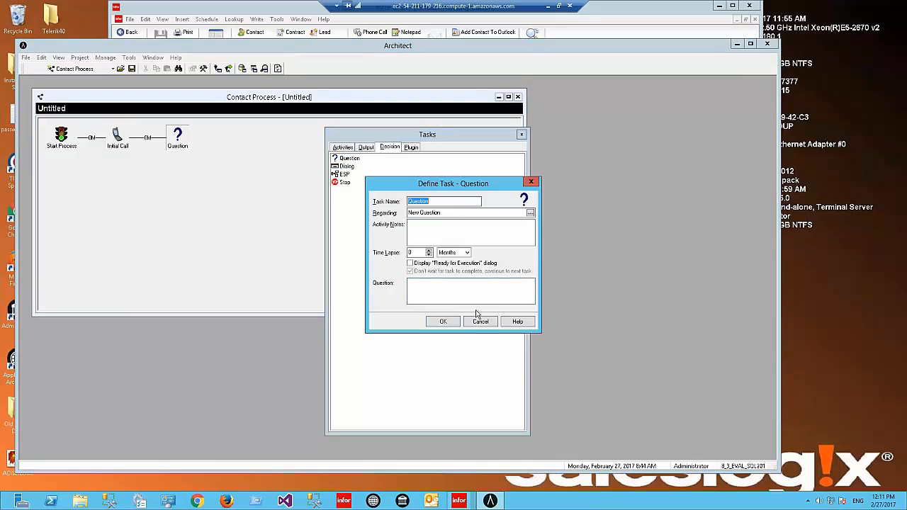
left_click(484, 214)
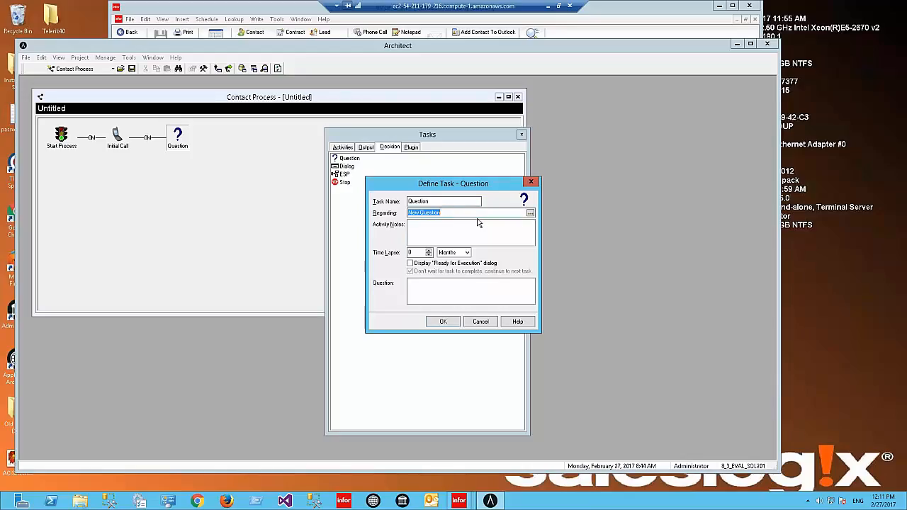
left_click(441, 202)
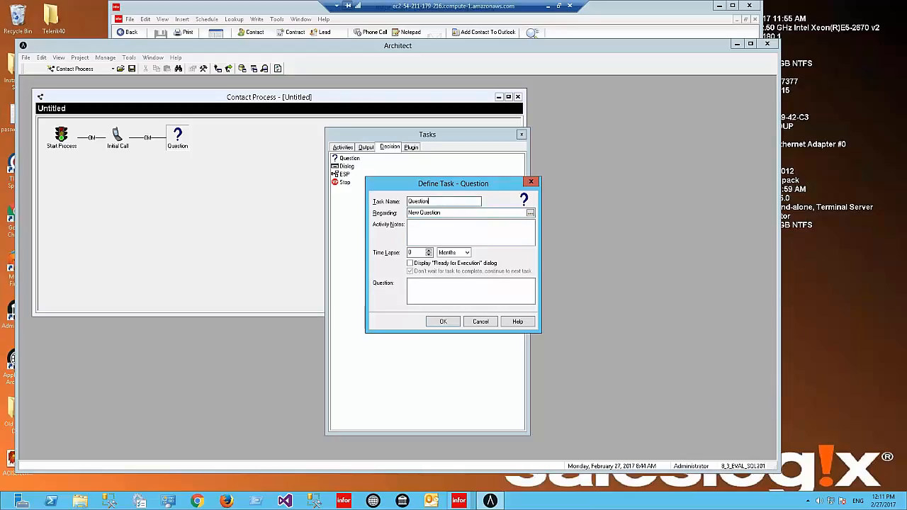
left_click(468, 242)
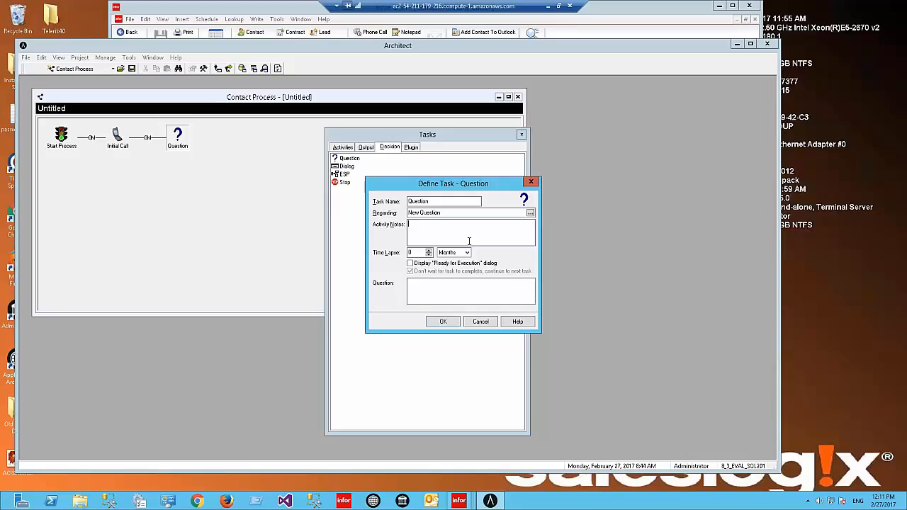
type("Is this person interested?")
key("ctrl+a")
key("ctrl+c")
left_click(427, 287)
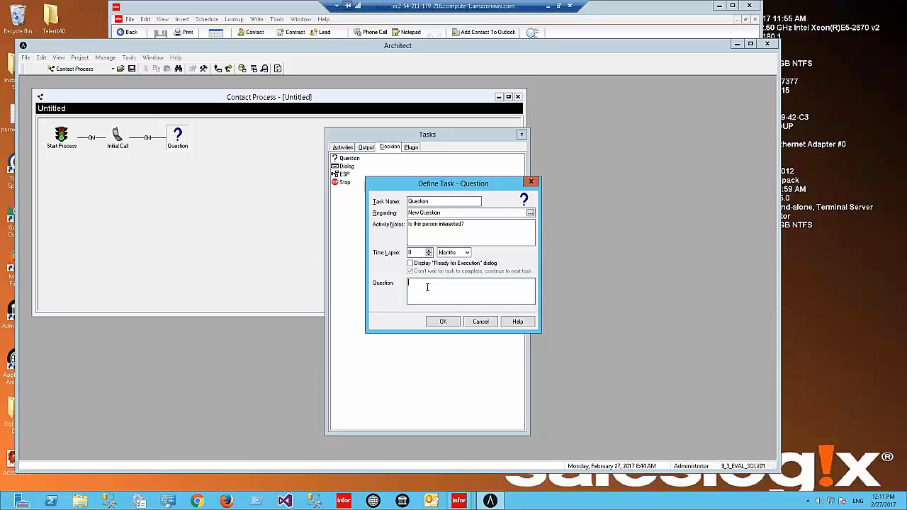
key("ctrl+v")
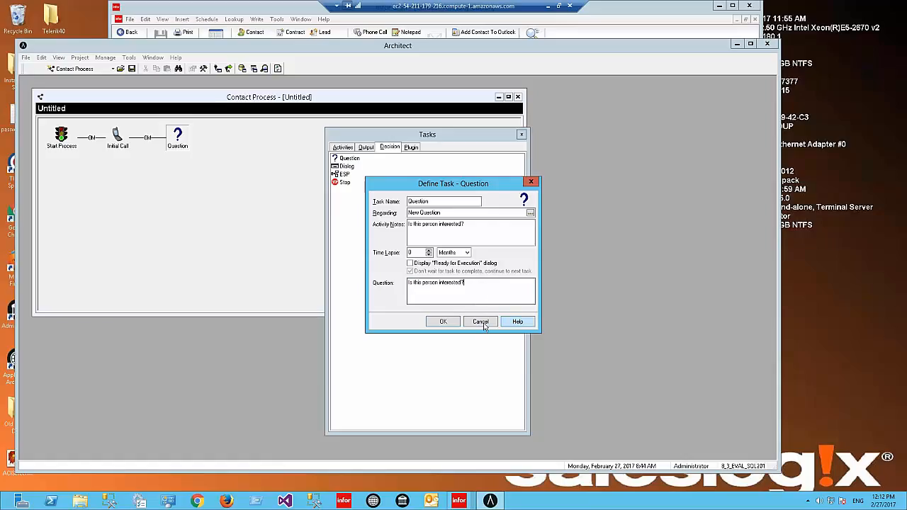
left_click(443, 322)
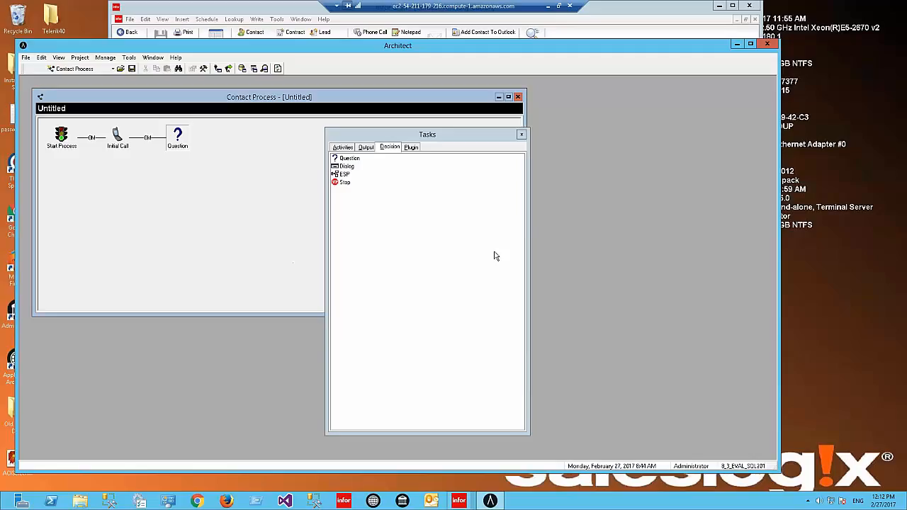
Add a DB Change plugin task after the Question task and open its definition.
left_click(412, 148)
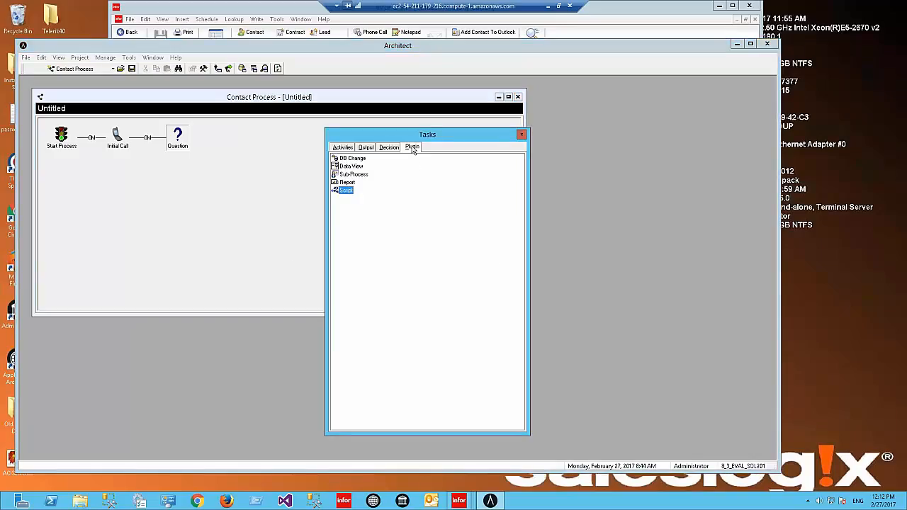
left_click(351, 159)
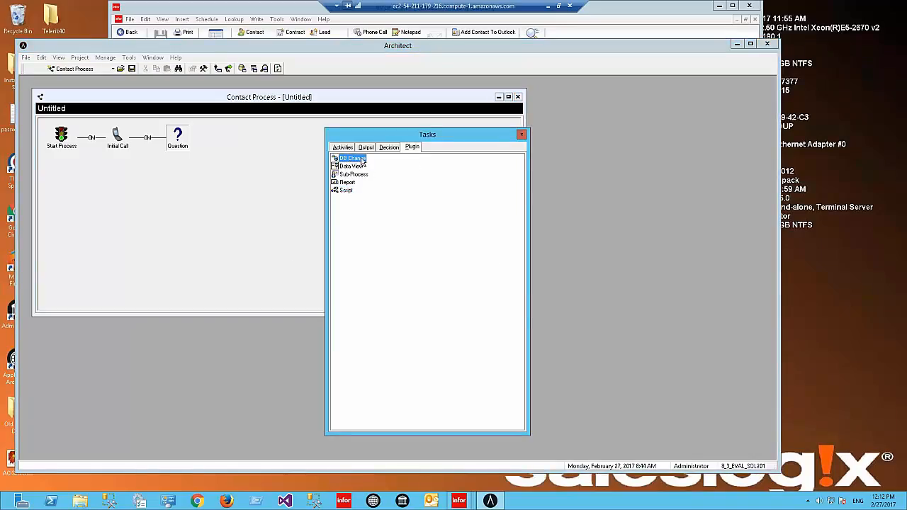
left_click_drag(362, 161, 177, 142)
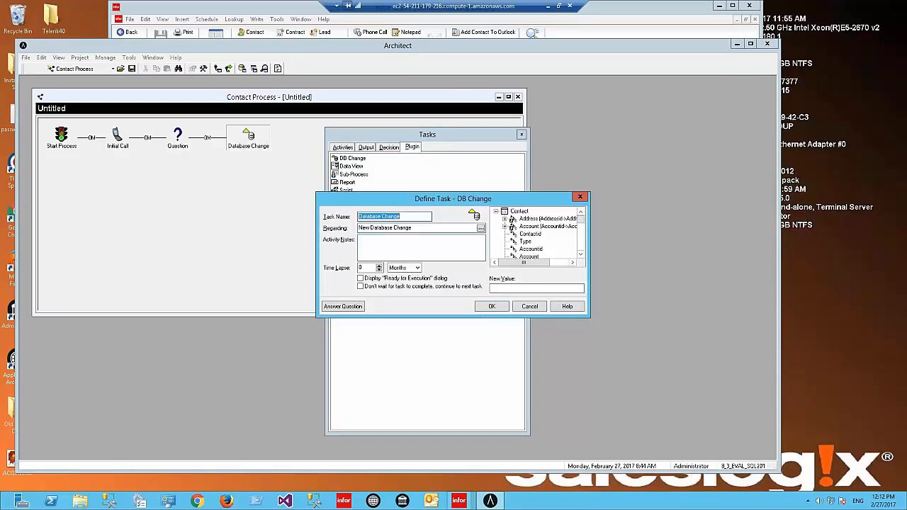
Enter "Not Interested-Change status to closed" as the question's answer leading to the Database Change task.
left_click(346, 307)
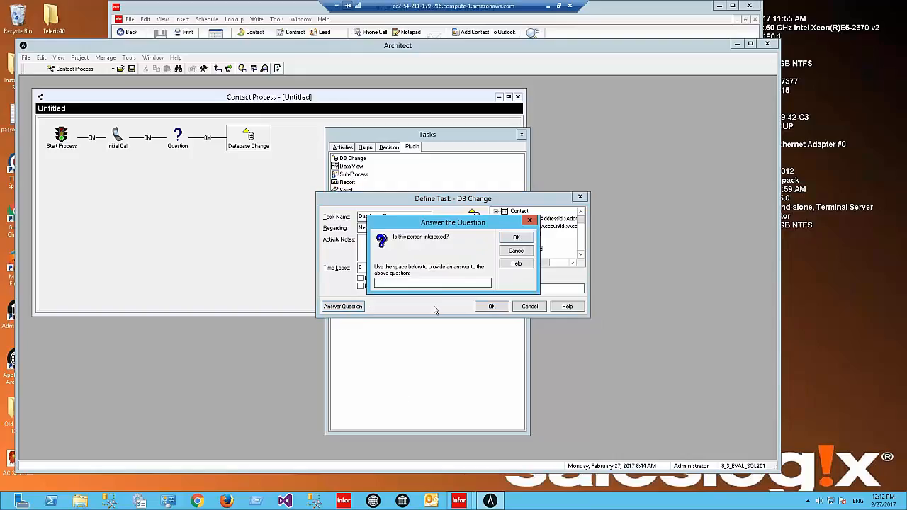
type("Not Interested-Change status to closed")
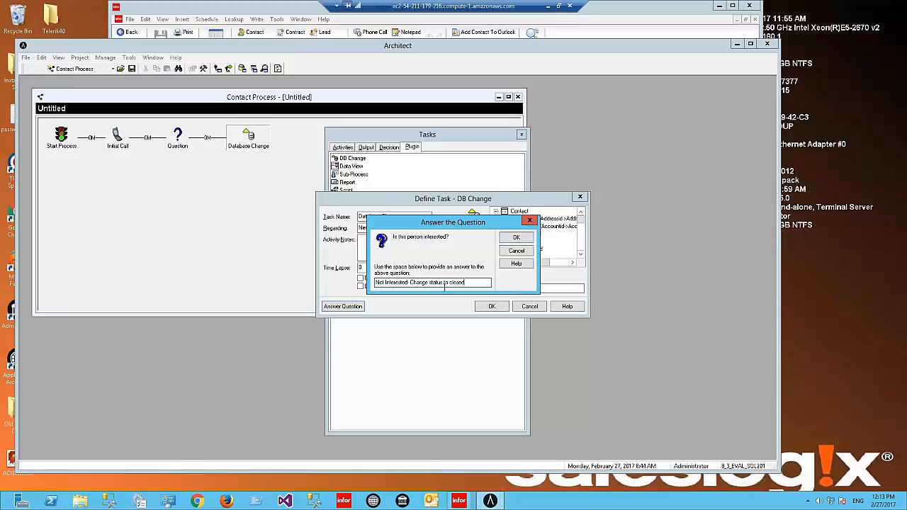
left_click(516, 238)
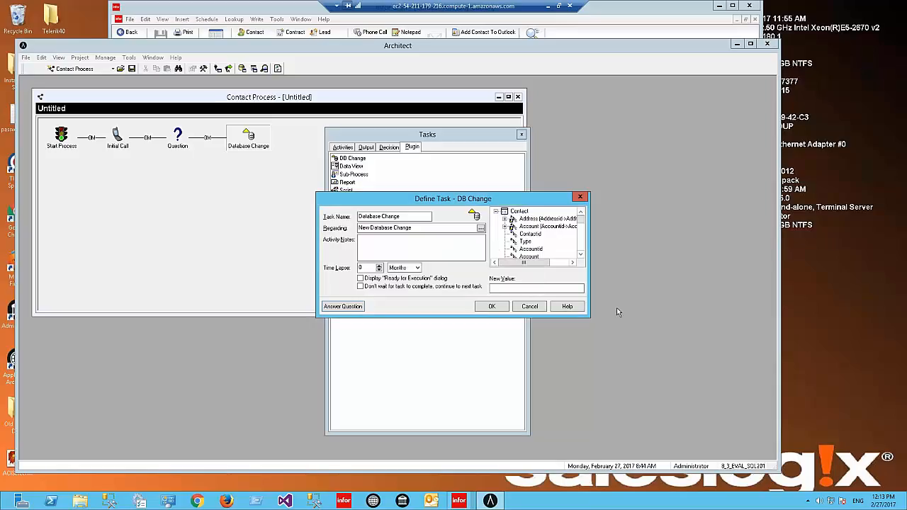
Have the Database Change task set the contact's Status field to the new value "Closed" and accept the definition.
left_click(532, 235)
key("s")
key("s")
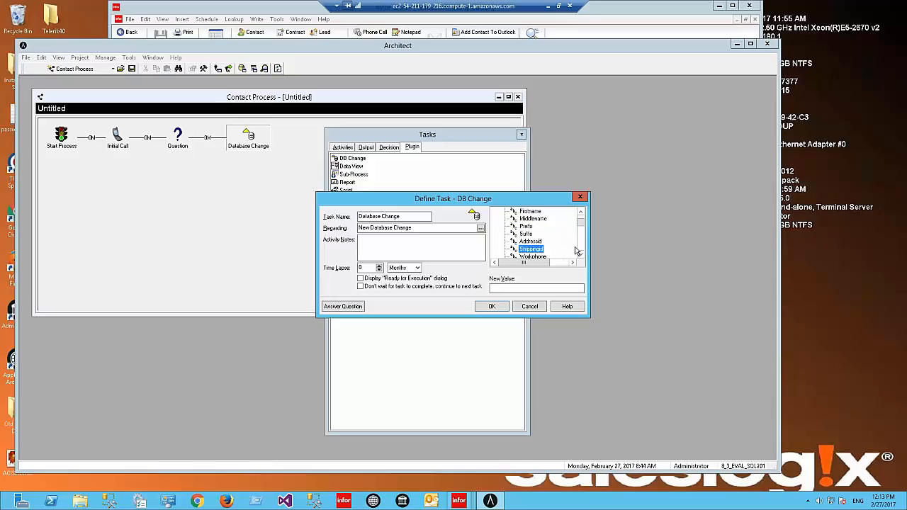
key("s")
key("s")
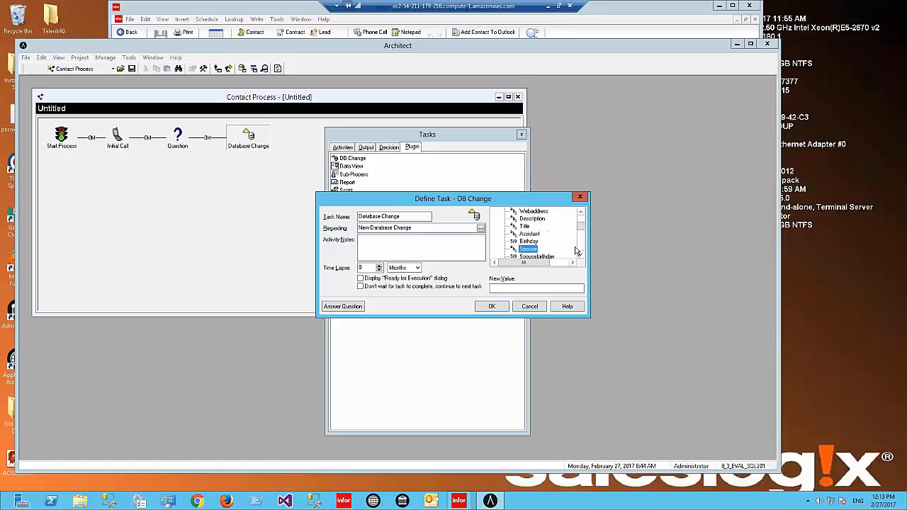
key("s")
key("s")
key("s")
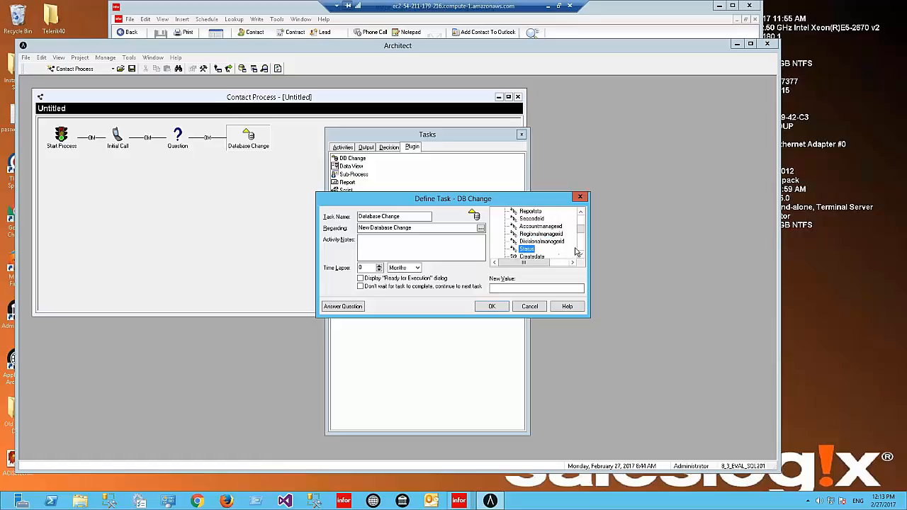
left_click(529, 251)
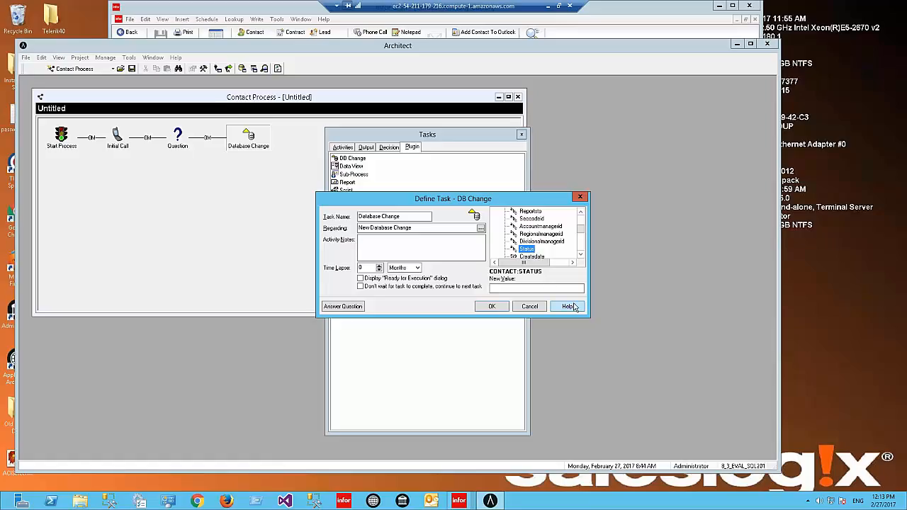
left_click(502, 288)
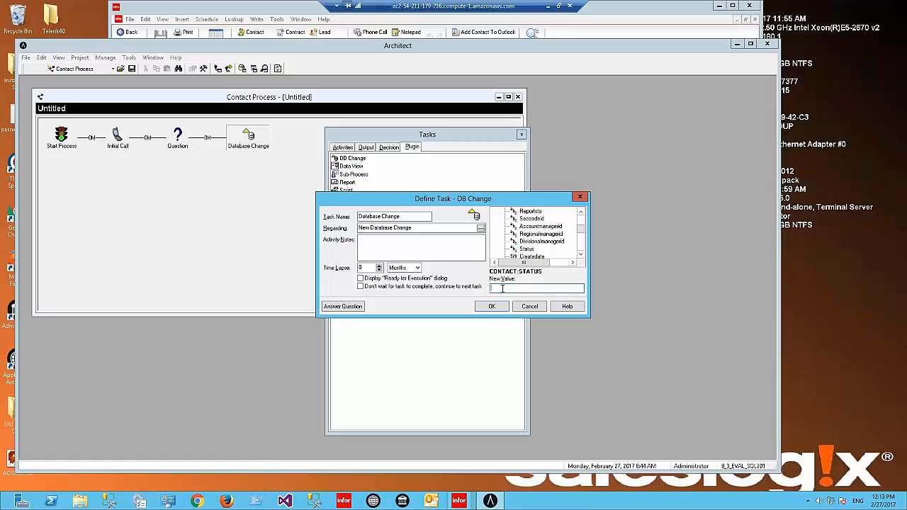
type("Closed")
left_click(499, 309)
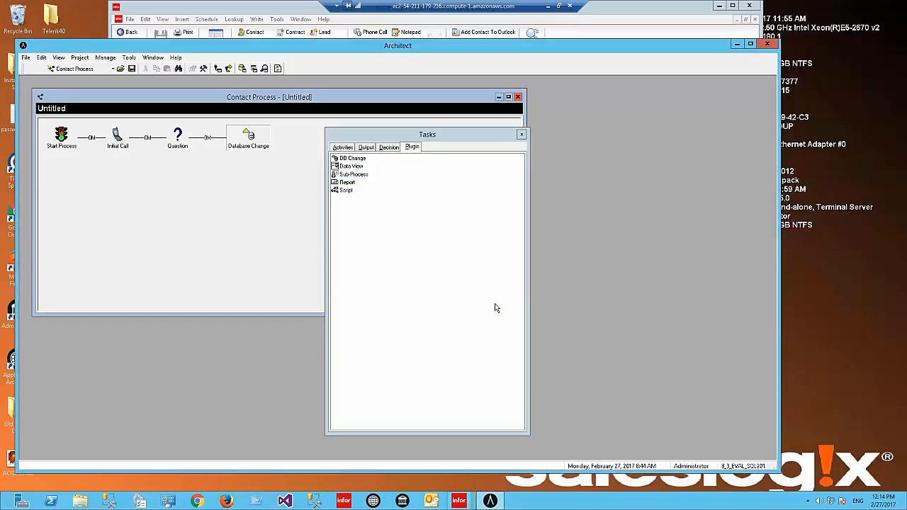
Add a Stop decision task after the Database Change task to end the not-interested branch.
left_click(367, 147)
left_click(386, 147)
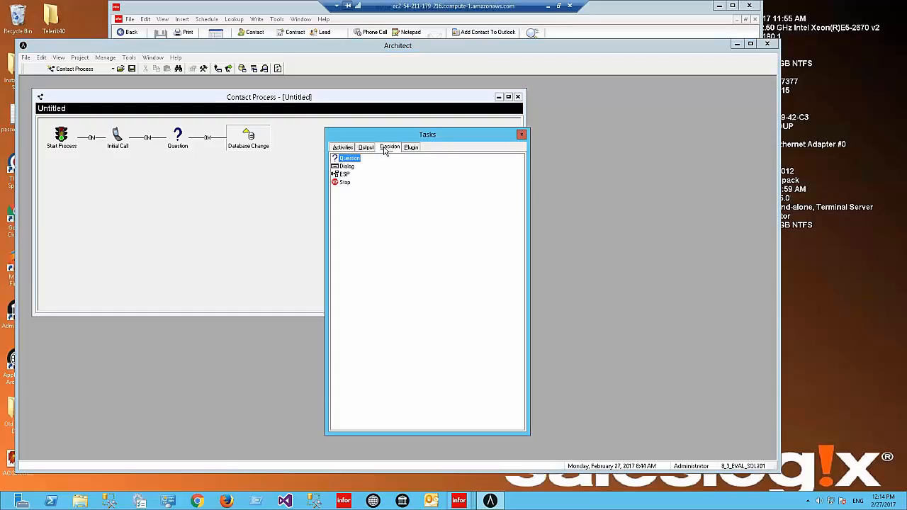
left_click(345, 183)
left_click_drag(302, 183, 249, 137)
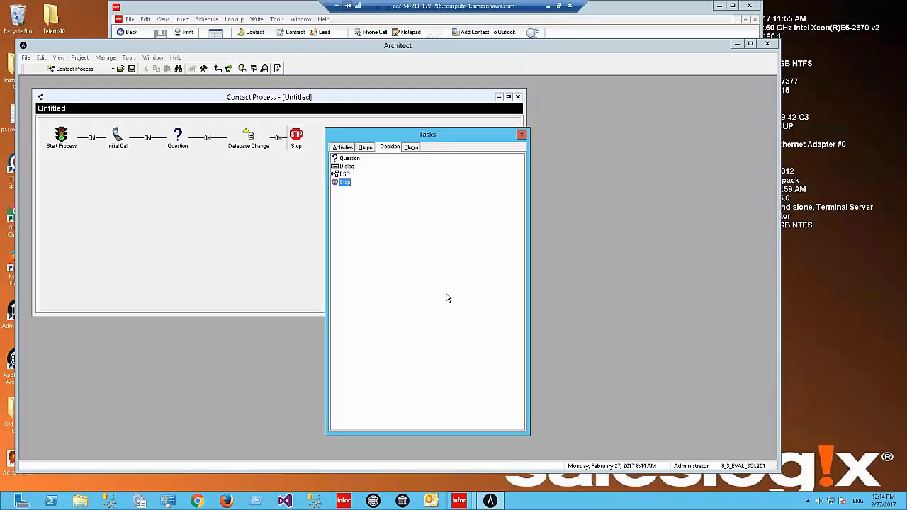
Add a Lit. Request output task as a second branch from the Question task.
left_click(366, 148)
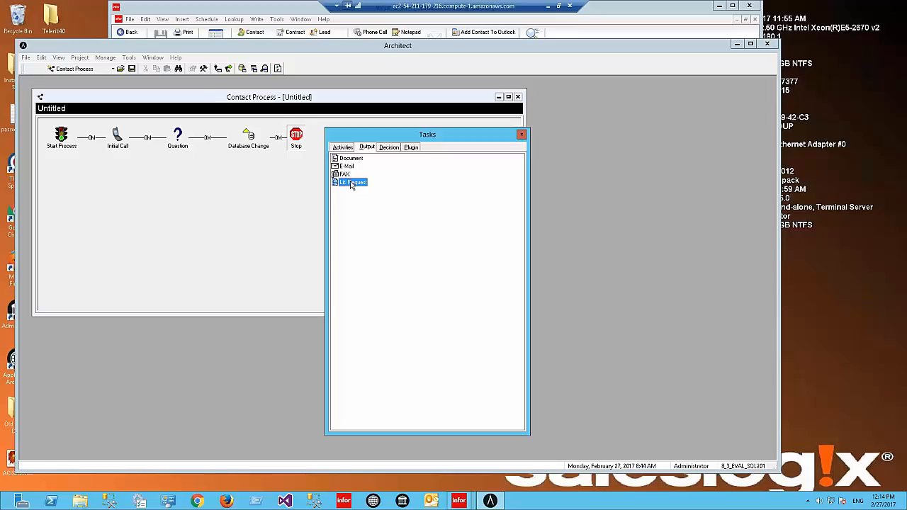
left_click_drag(352, 186, 226, 176)
mouse_move(177, 140)
left_mouse_down()
mouse_move(206, 150)
mouse_move(244, 139)
mouse_move(218, 157)
mouse_move(178, 134)
left_mouse_up()
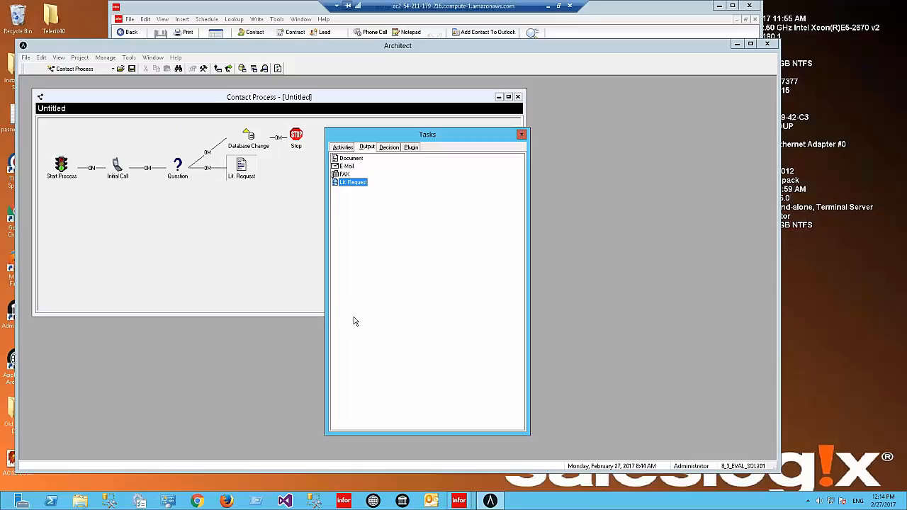
Set the Lit. Request task to schedule automatically without prompting and use the public Company Information letter as its cover.
double_click(246, 176)
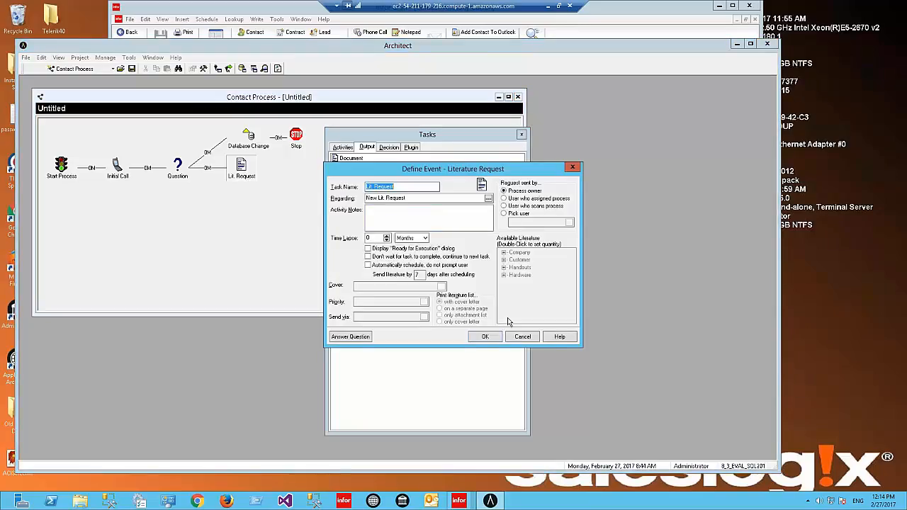
left_click(368, 264)
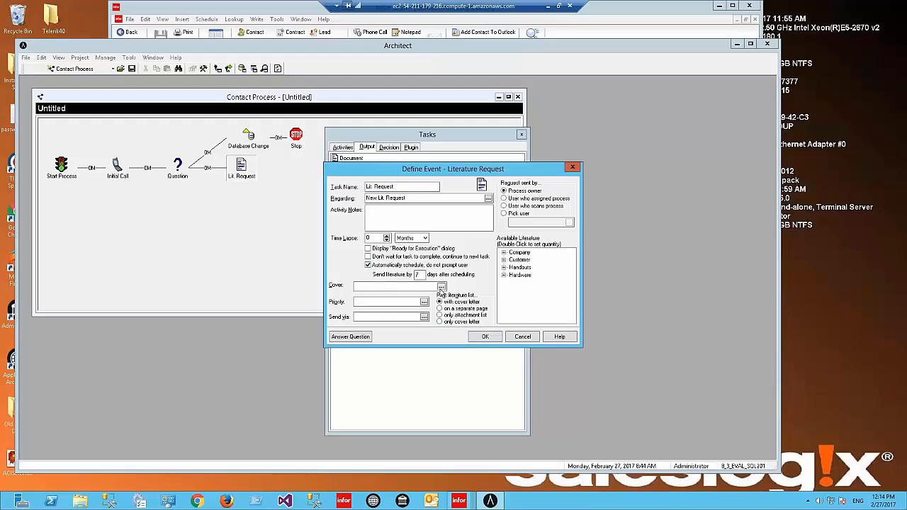
left_click(441, 285)
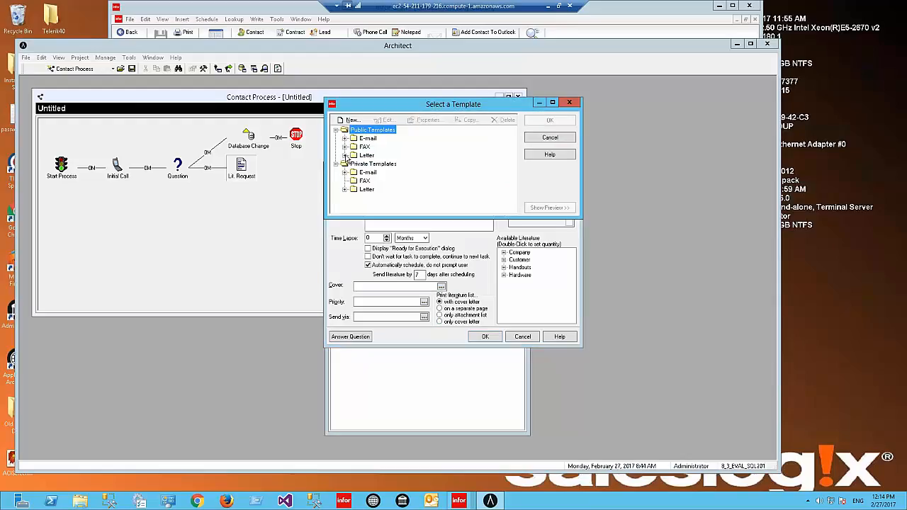
left_click(345, 155)
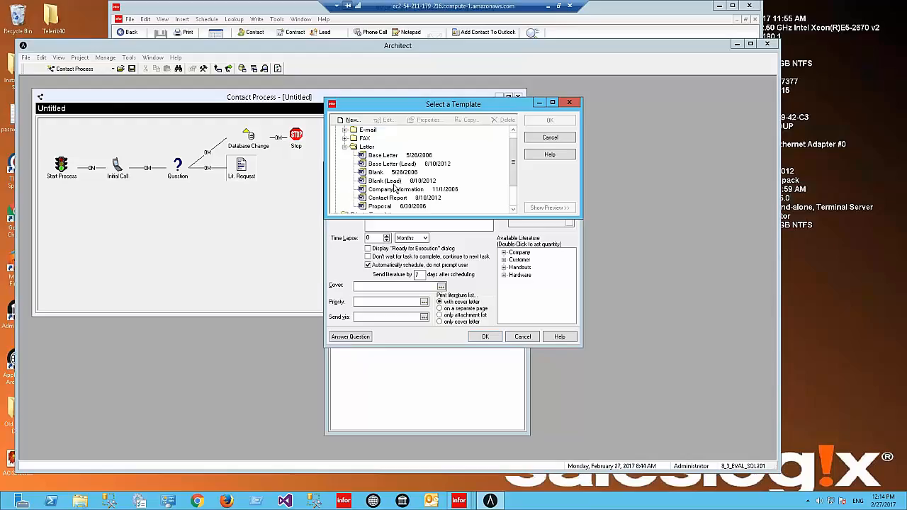
left_click(394, 190)
left_click(551, 121)
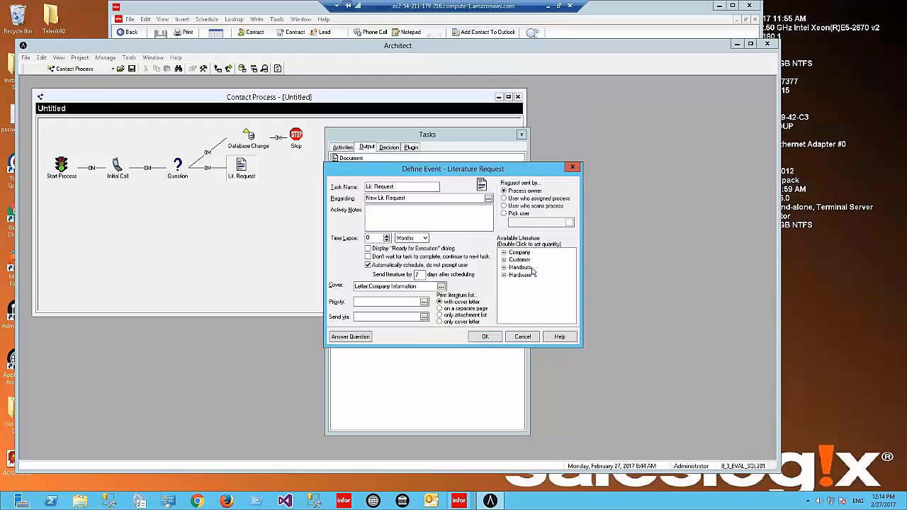
Set the literature request's priority to High.
left_click(424, 302)
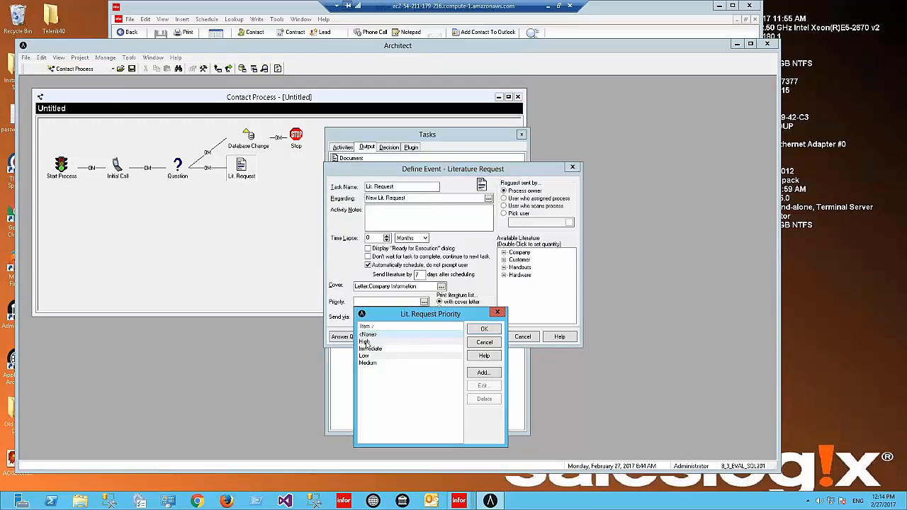
left_click(458, 339)
left_click(485, 329)
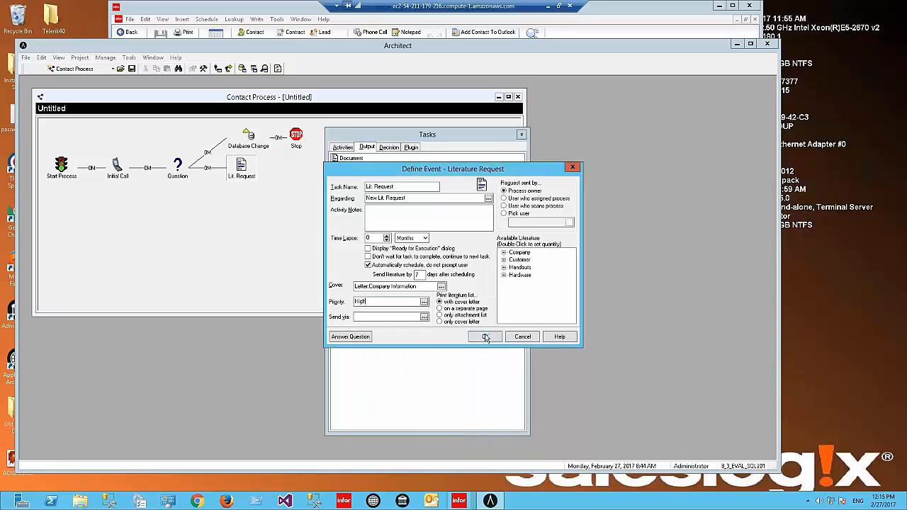
Set the literature request to be sent via FedEx, with the literature list printed on a separate page.
left_click(424, 317)
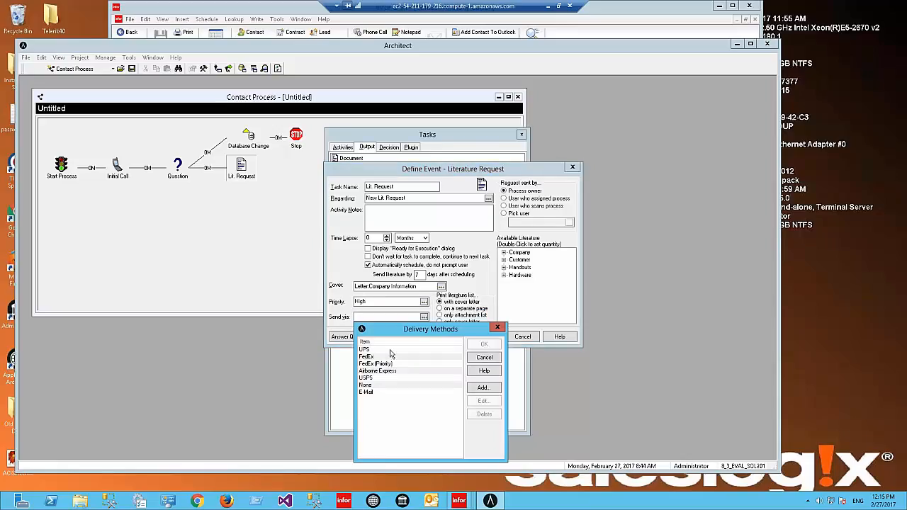
left_click(375, 357)
left_click(484, 345)
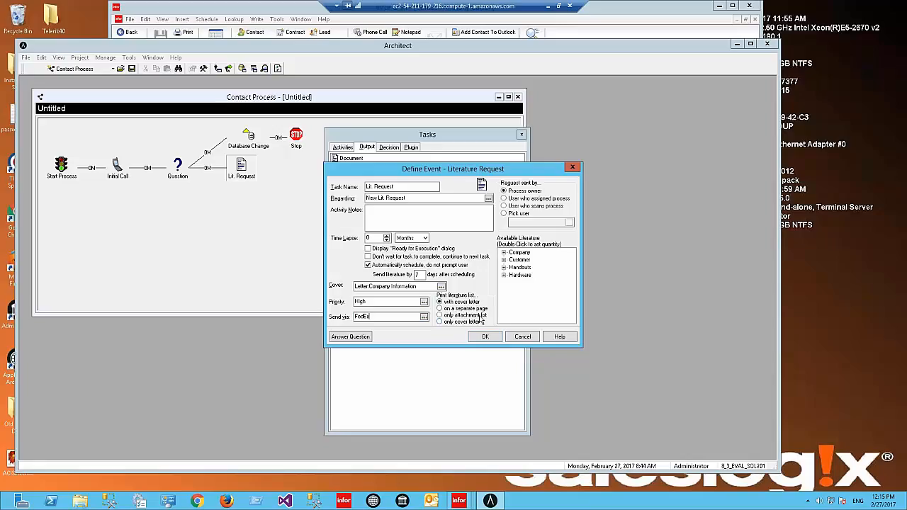
left_click(440, 309)
Include one Company Overview (Trifold) and one PHXPC Pen & Pencil Set in the literature request and save the task.
double_click(516, 253)
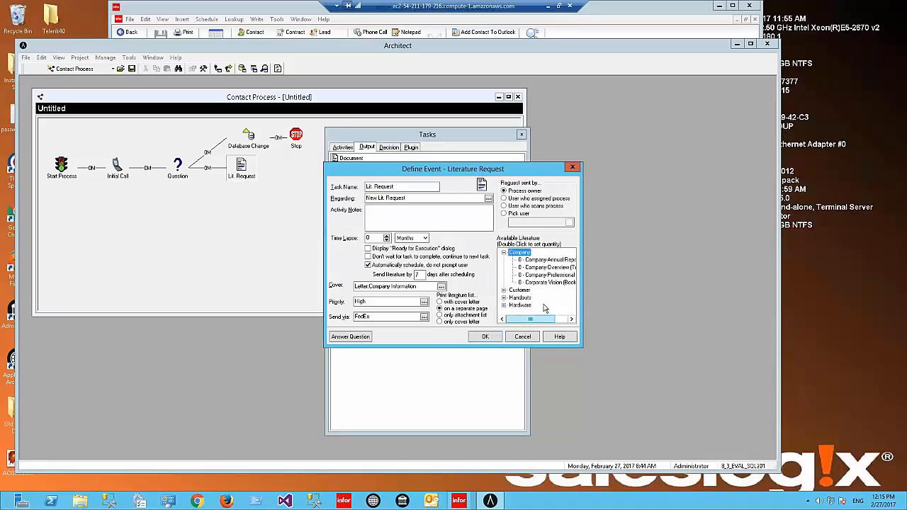
double_click(548, 268)
type("1")
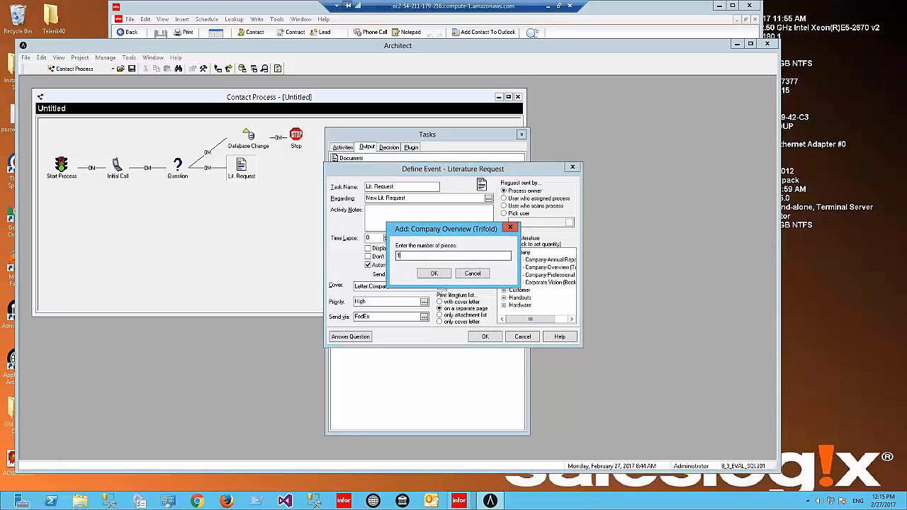
left_click(429, 274)
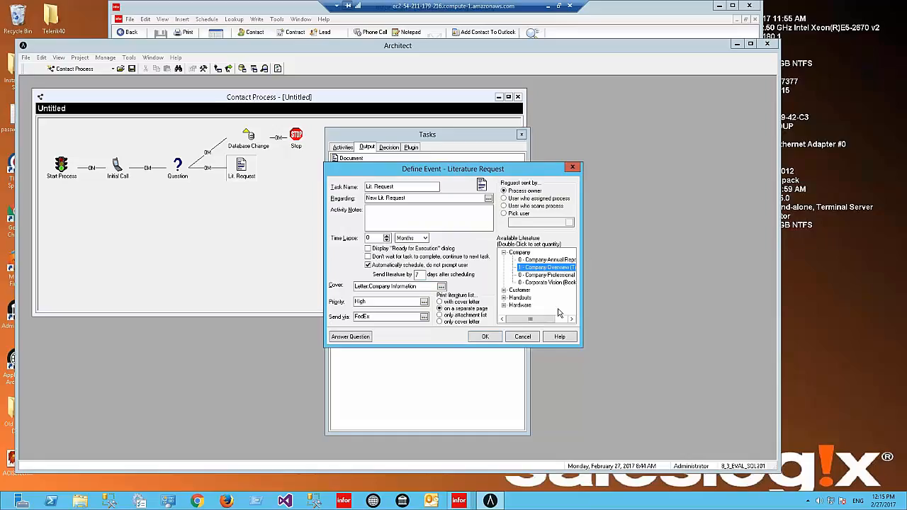
left_click(504, 300)
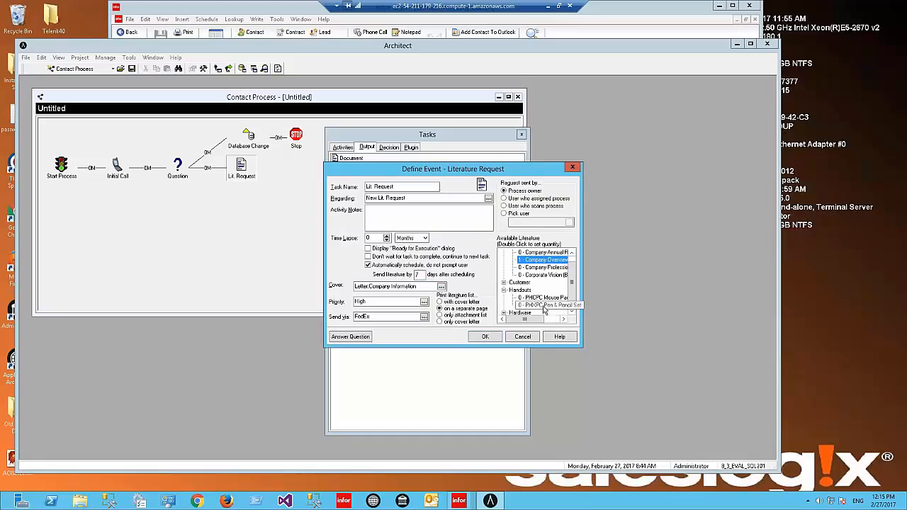
double_click(544, 307)
type("1")
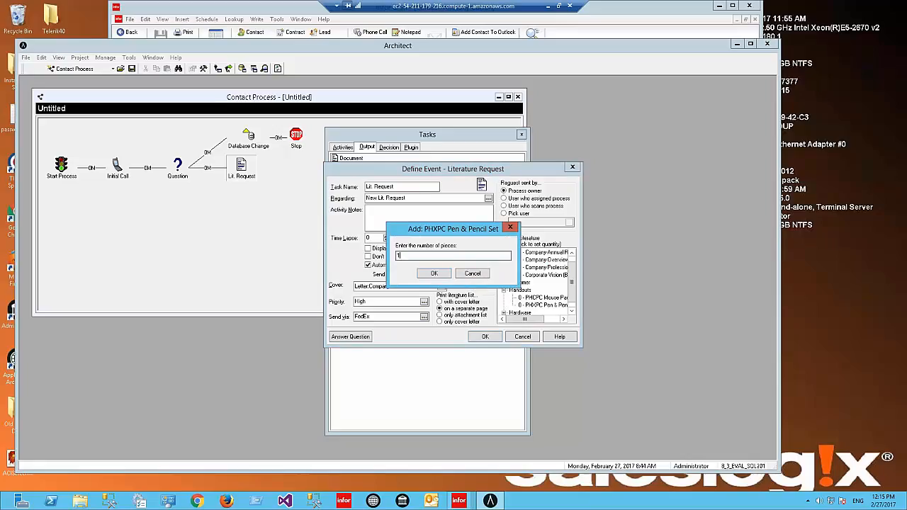
left_click(441, 275)
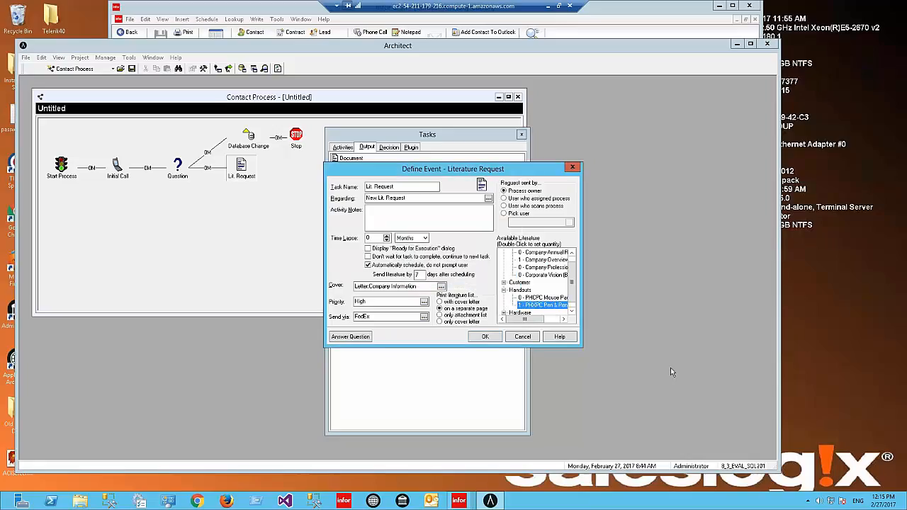
left_click(484, 336)
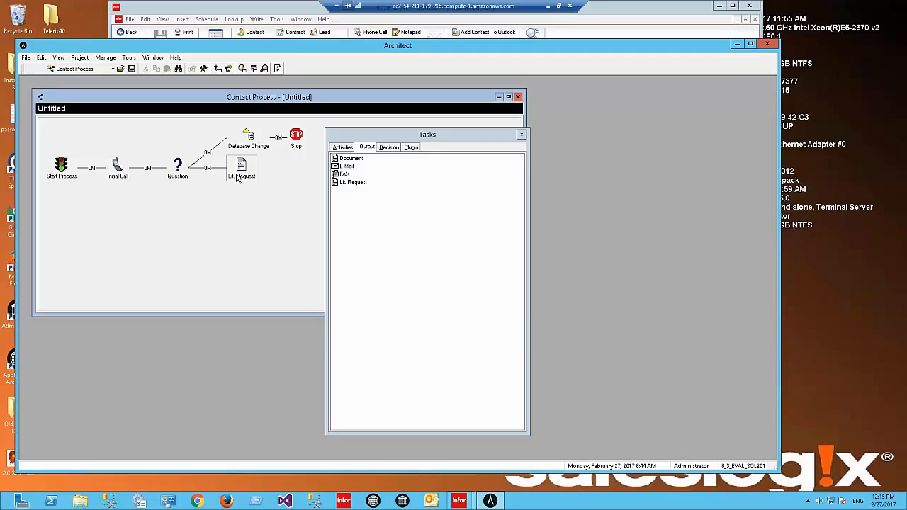
Add a Phone Call activity after the Lit. Request task and move the Tasks window clear of the process diagram.
left_click(343, 147)
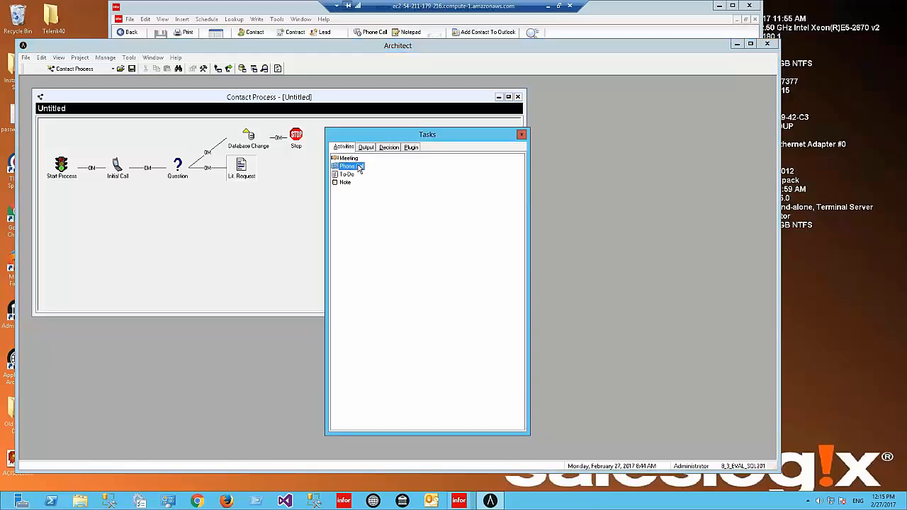
left_click_drag(359, 168, 241, 170)
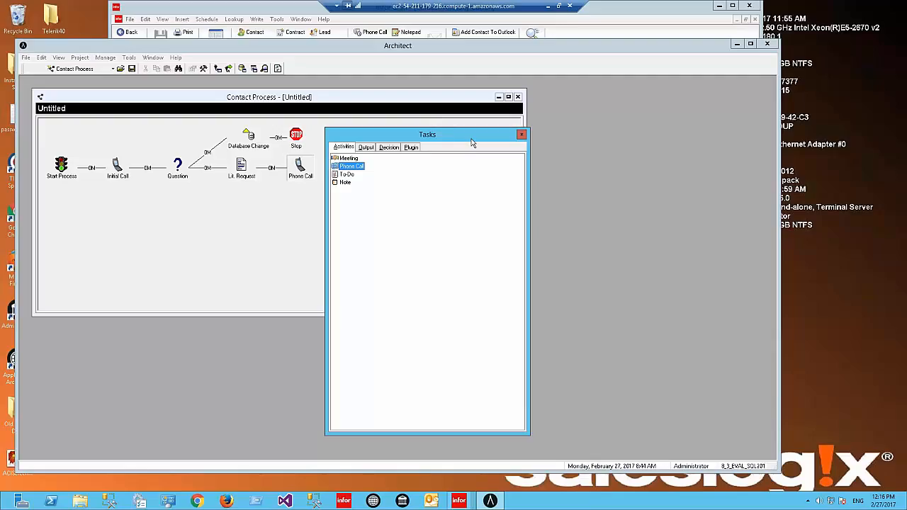
left_click_drag(473, 139, 563, 169)
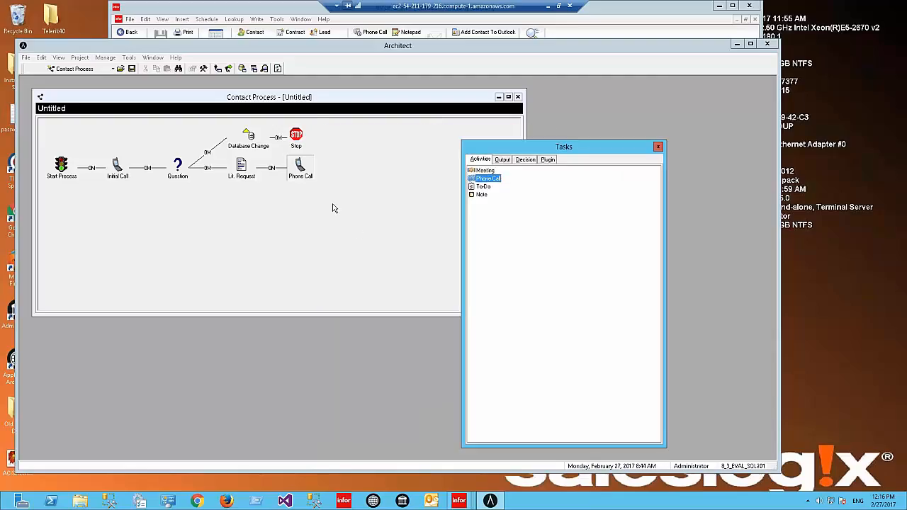
Enter "Followup on Lit sent last week." as the activity notes of the new Phone Call task.
double_click(305, 176)
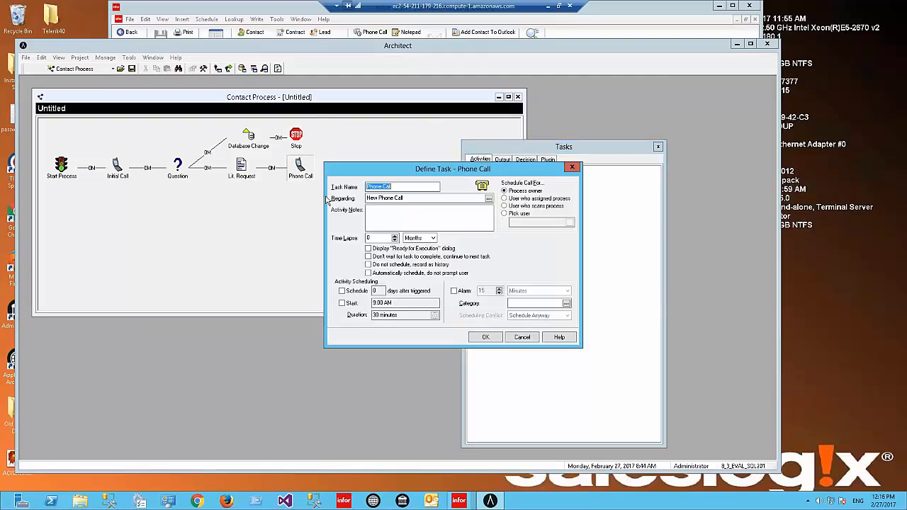
left_click(424, 218)
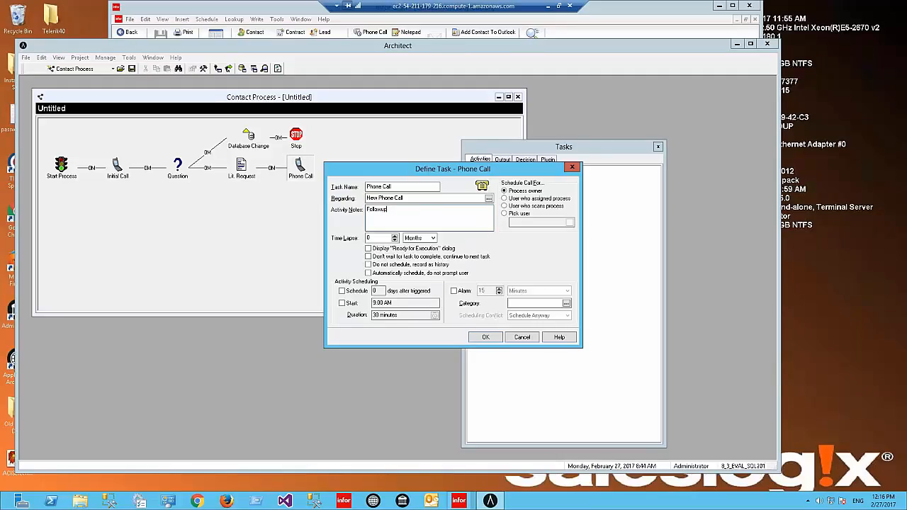
type("Lit sent last week.")
left_click(416, 239)
Schedule the phone call 7 days after it is triggered, automatically and without prompting the user.
left_click(344, 292)
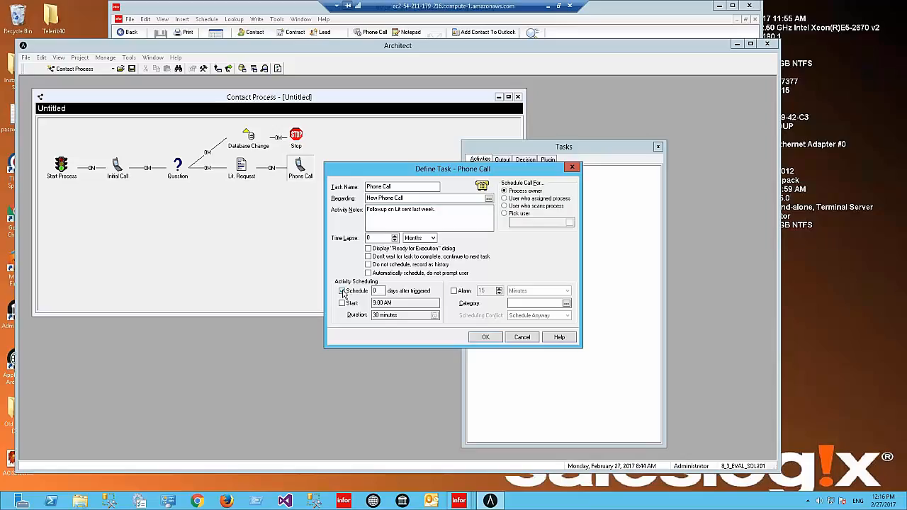
left_click_drag(382, 291, 370, 292)
left_click(368, 274)
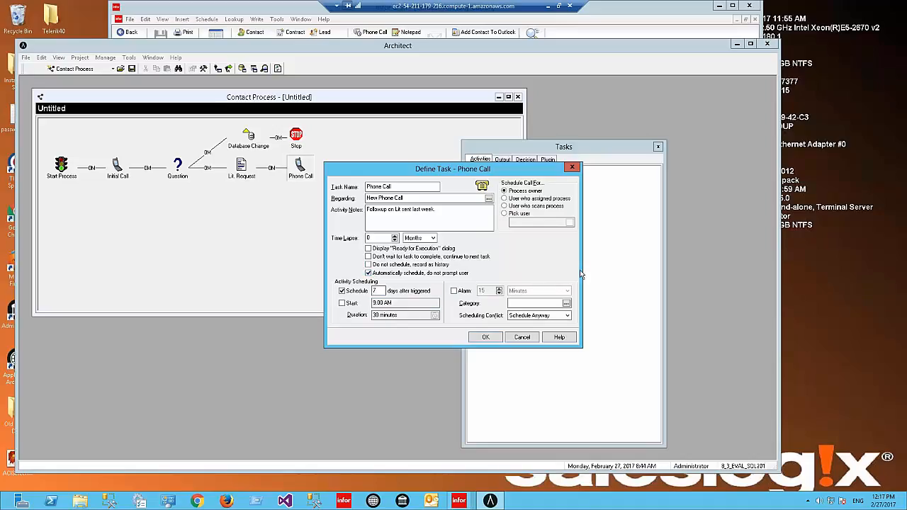
Assign the Follow-up category to the phone call, enable its 15-minute alarm, and save the task.
left_click(566, 304)
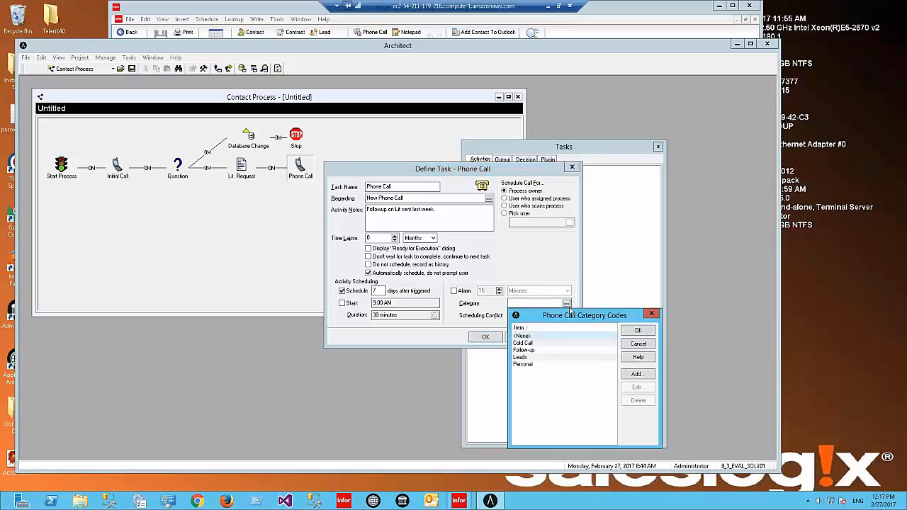
left_click(530, 351)
left_click(638, 331)
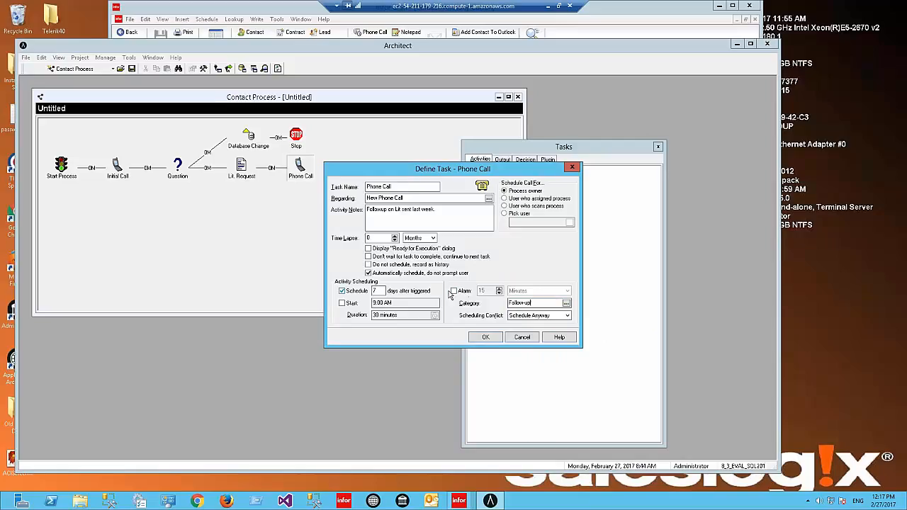
left_click(454, 292)
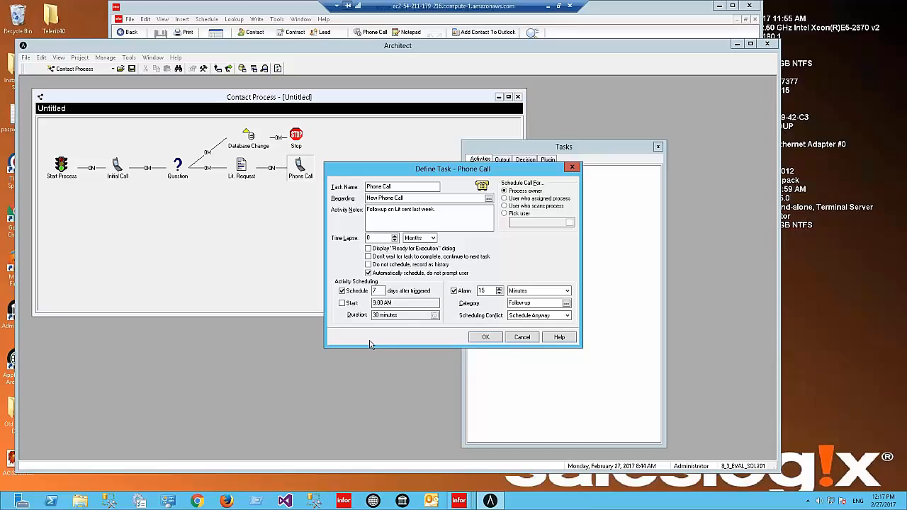
left_click(485, 339)
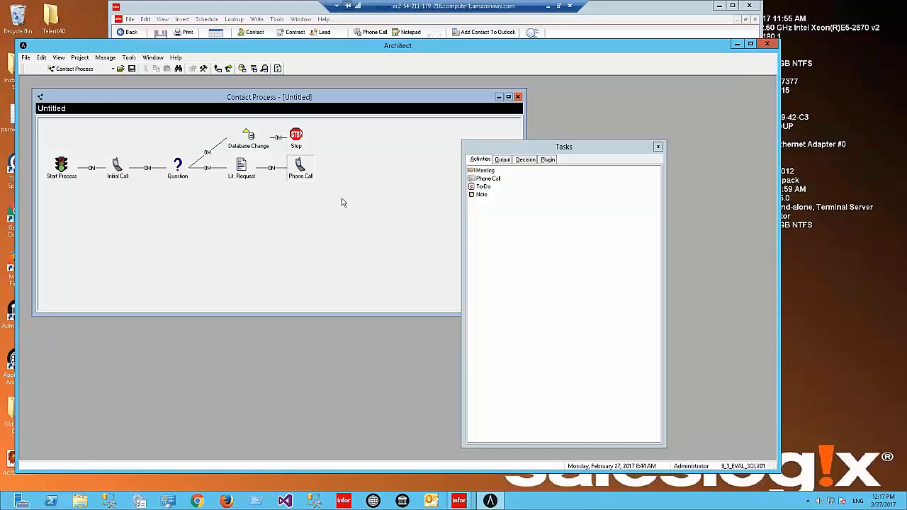
Add a Stop decision task after the follow-up Phone Call to end the literature branch.
left_click(500, 160)
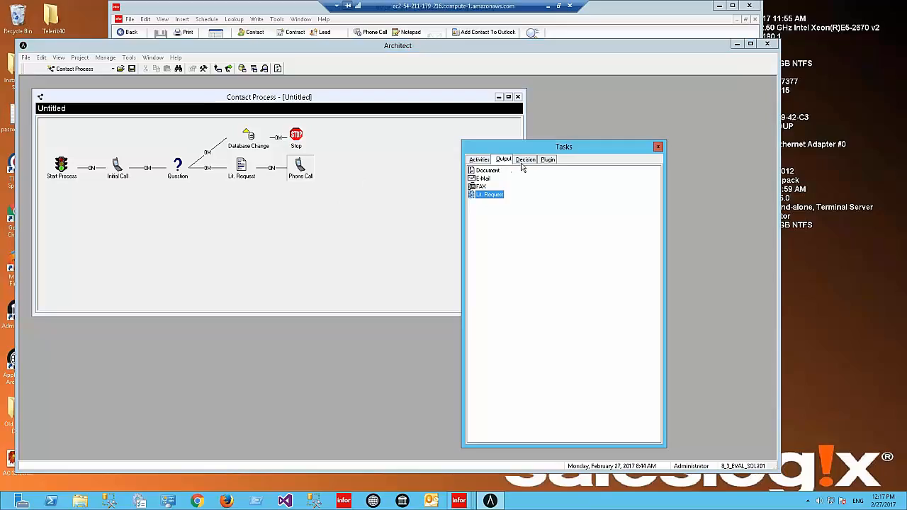
left_click(526, 161)
left_click(503, 160)
left_click(544, 161)
left_click(477, 160)
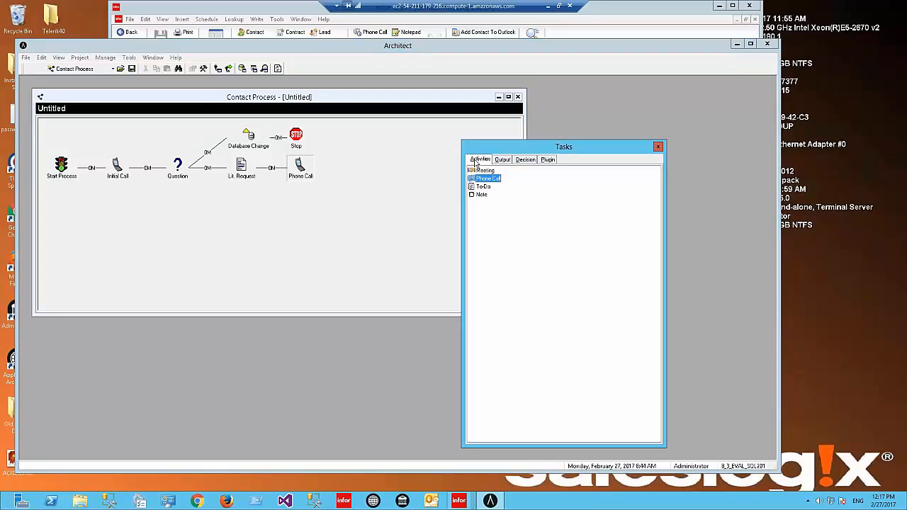
left_click(500, 160)
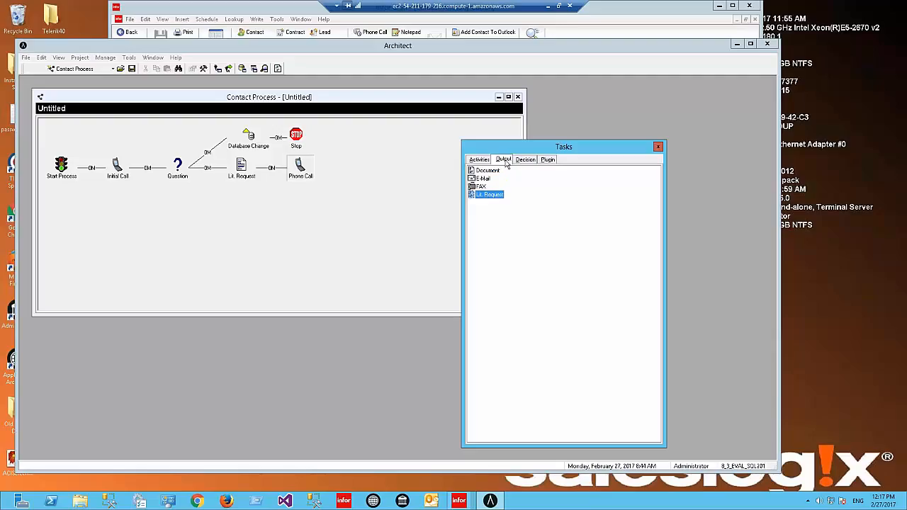
left_click(525, 161)
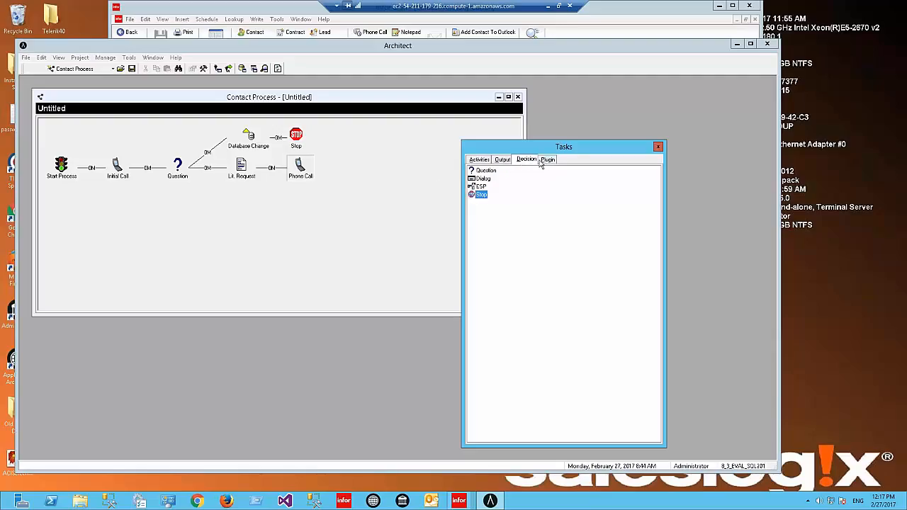
left_click_drag(479, 197, 356, 170)
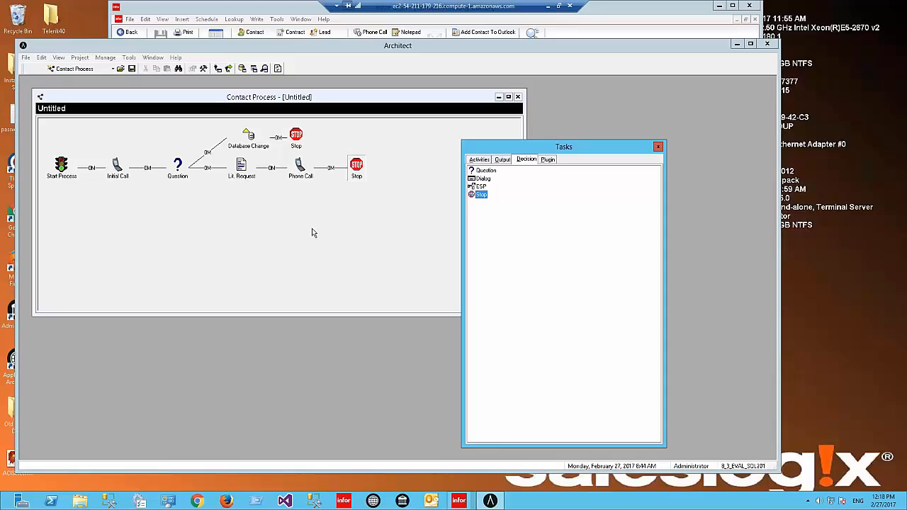
Add a Meeting activity as a third branch from the Question task.
left_click(475, 160)
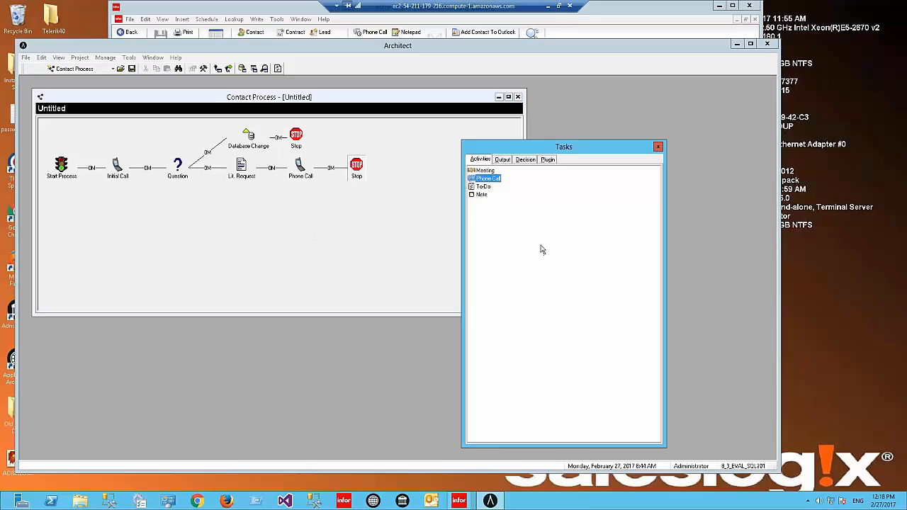
left_click(486, 172)
left_click_drag(486, 172, 178, 169)
Name the Meeting task "Presentation" and enter "Set up Presentation" as its activity notes.
double_click(240, 198)
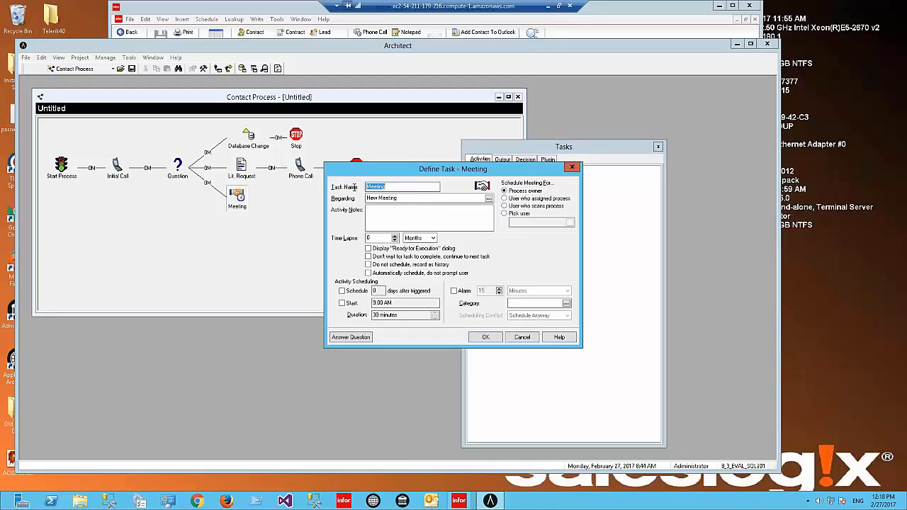
type("Presentation")
key("Tab")
type("St up")
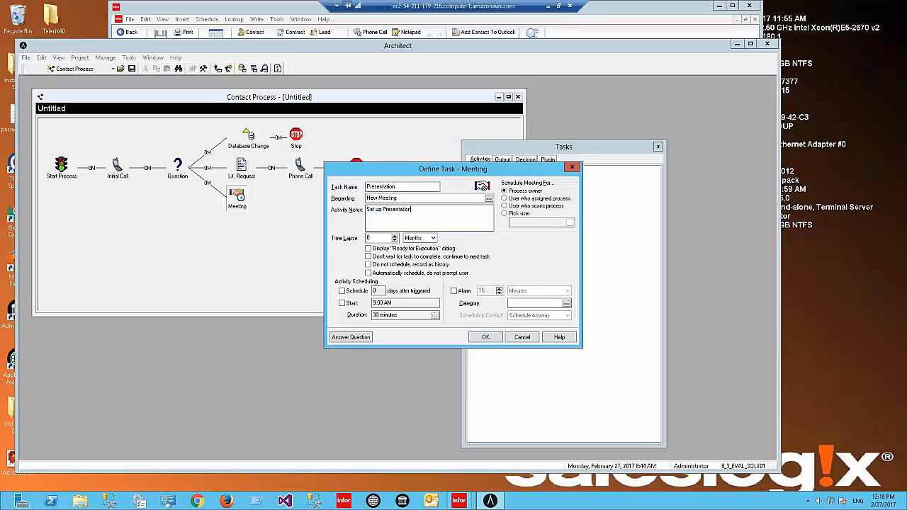
Set the meeting branch's answer to the interest question to "Yes- Schedule Presentation Meeting".
left_click(358, 339)
type("Yes- Schedule Pre")
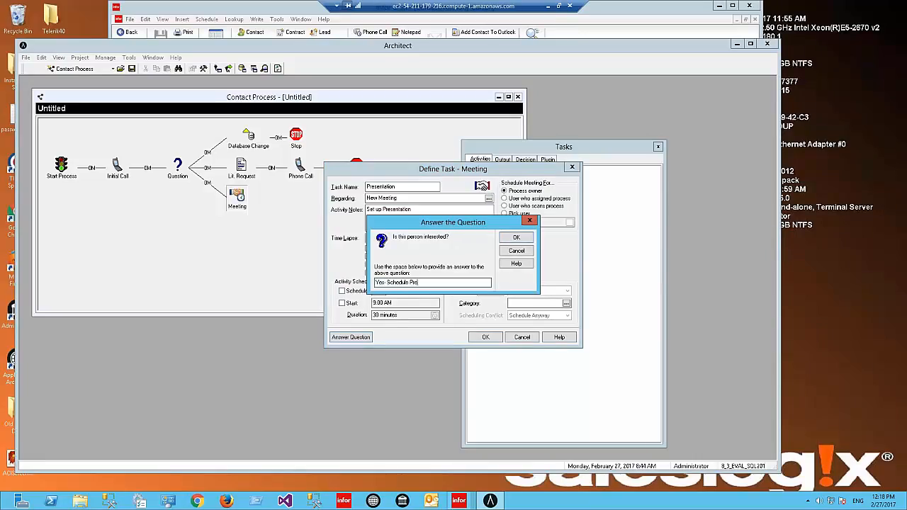
type("sentation Meeting")
left_click(517, 237)
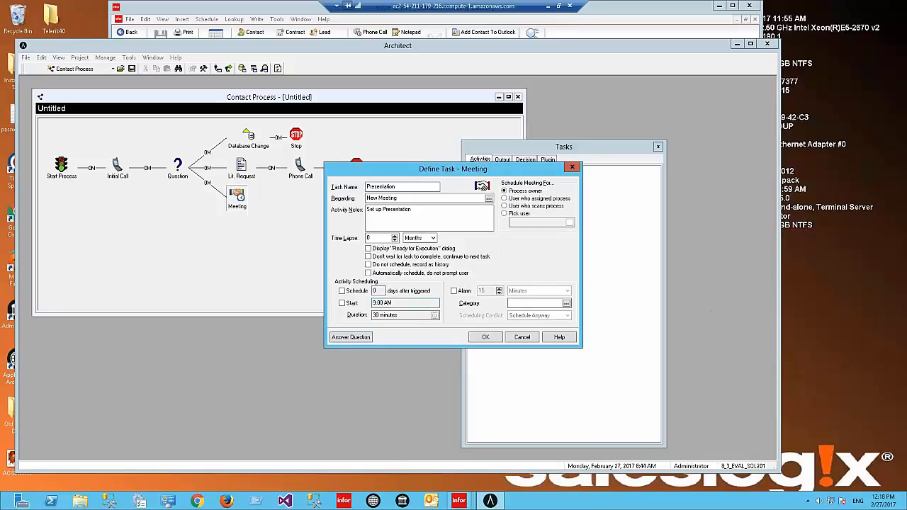
Enable the meeting's 9:00 AM start time, set its category to Sales Visit, and recheck the branch's question answer.
left_click(342, 303)
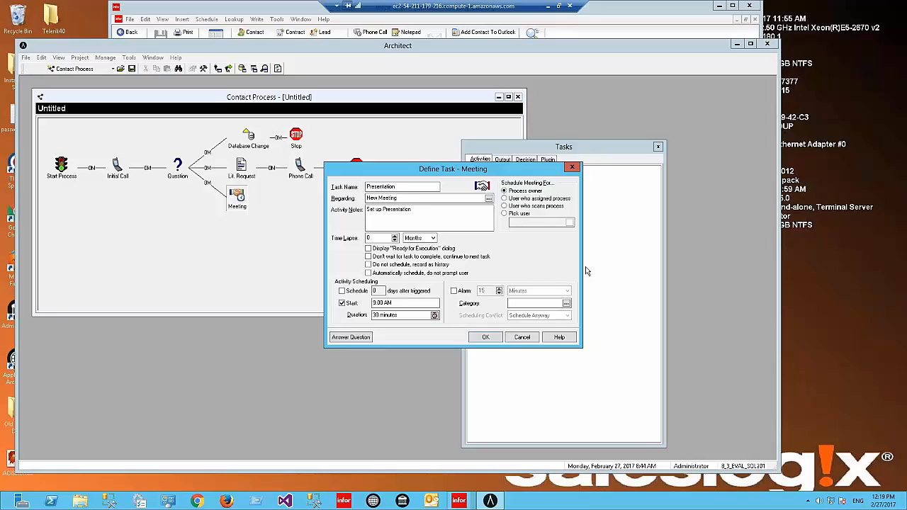
left_click(566, 303)
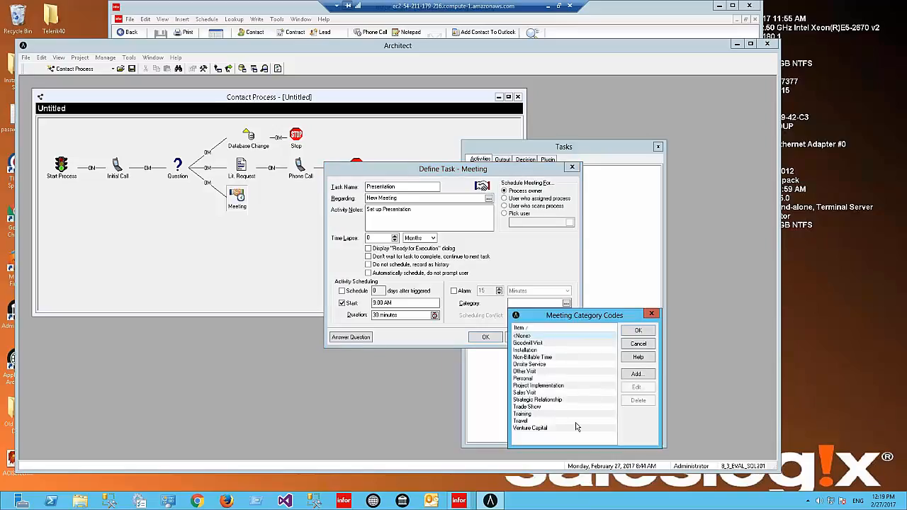
double_click(537, 393)
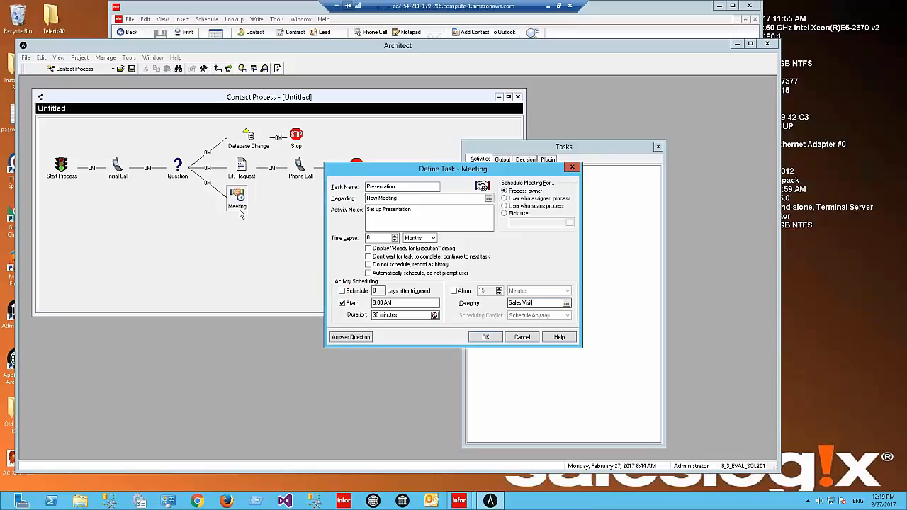
left_click(340, 338)
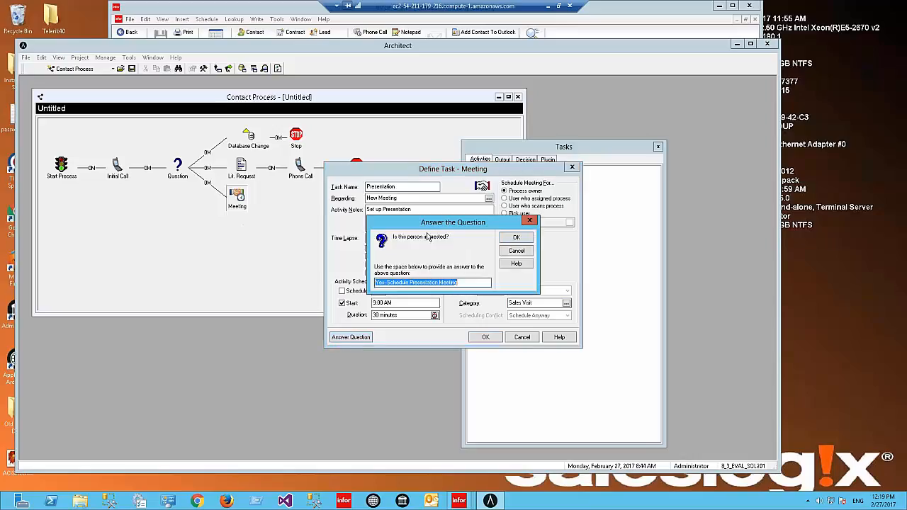
left_click(521, 252)
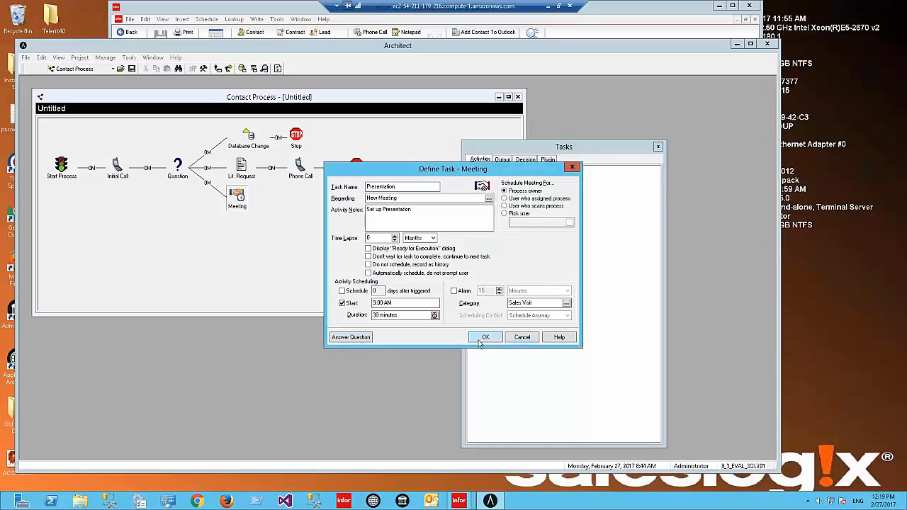
Accept the Presentation meeting's settings and add a Stop task after it to end the branch.
left_click(479, 341)
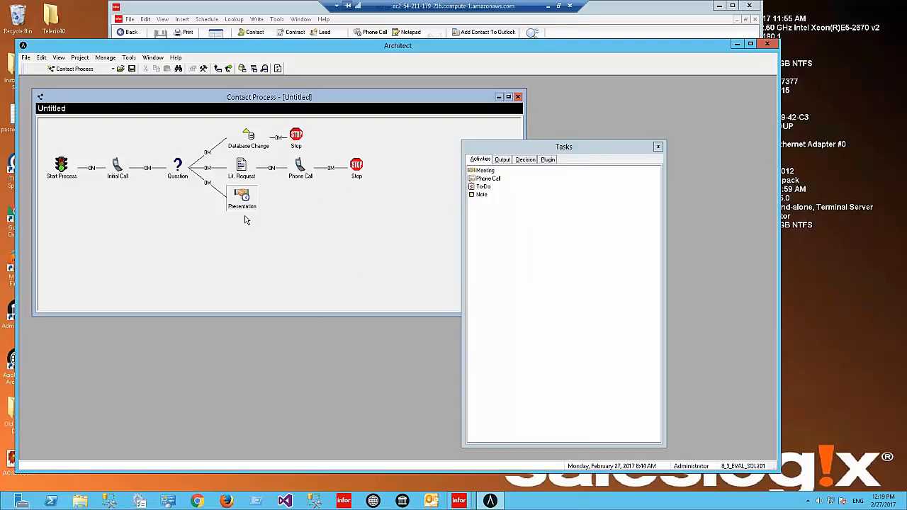
left_click(502, 160)
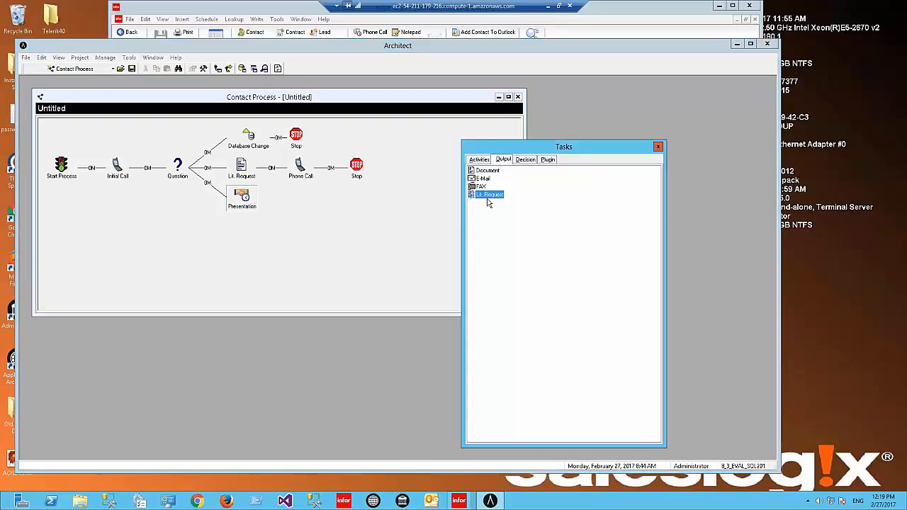
left_click(526, 159)
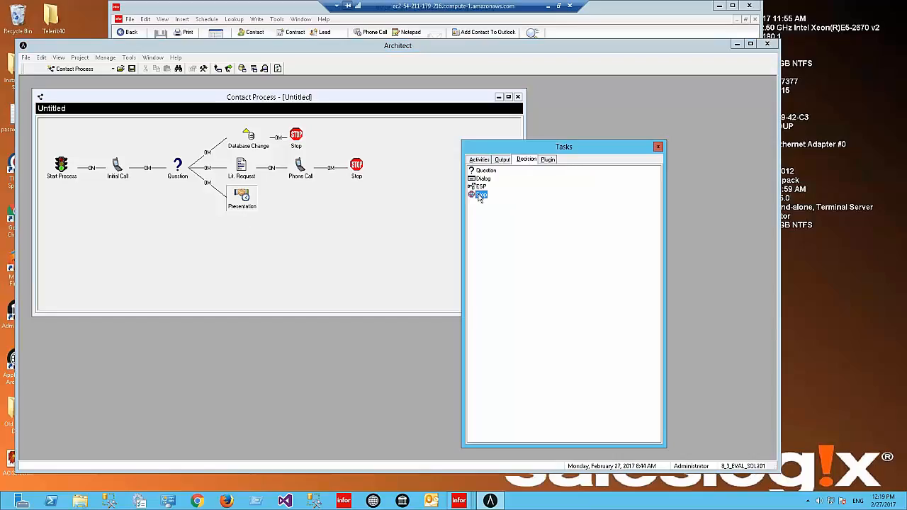
left_click_drag(478, 196, 242, 202)
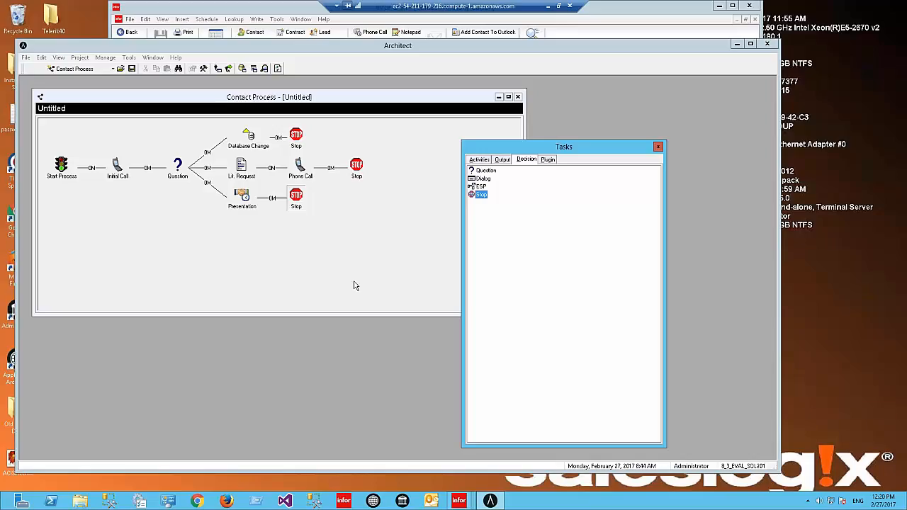
Save the contact process as "Prospect Qualification" in the Lead Track family.
left_click(26, 58)
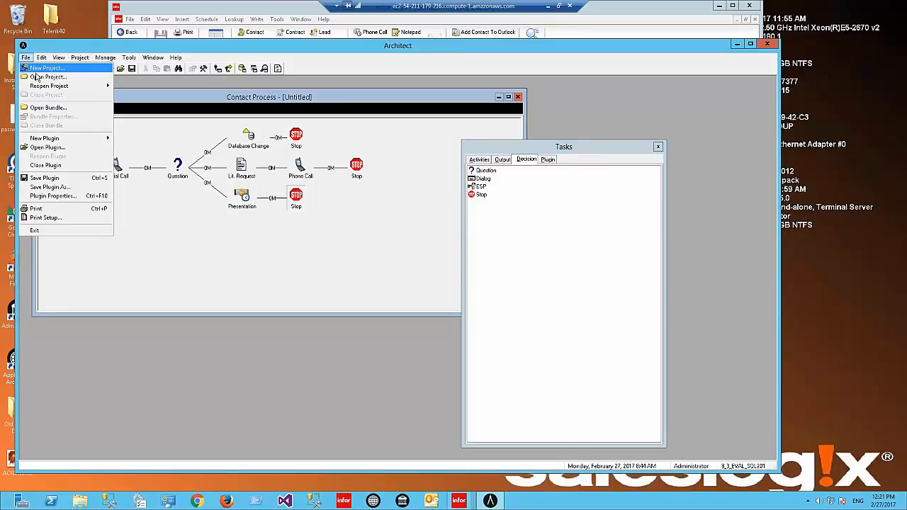
left_click(58, 187)
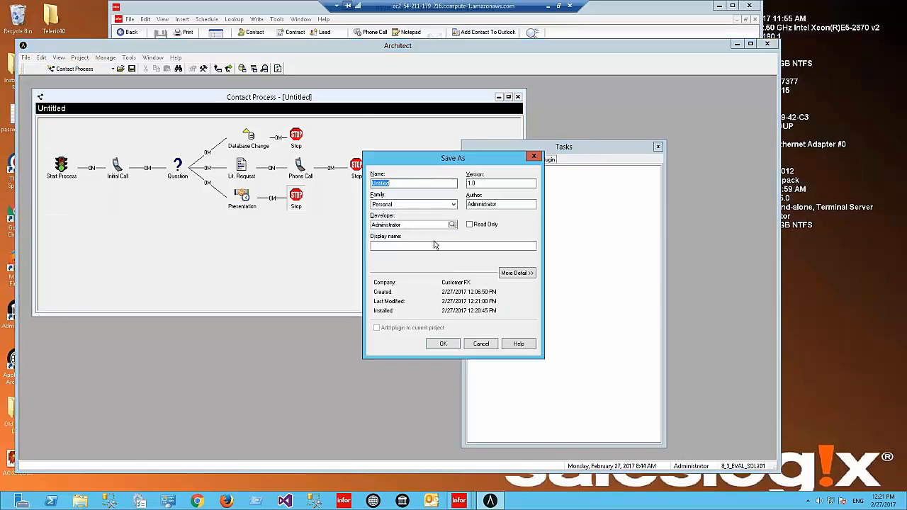
type("Frospect Qualification")
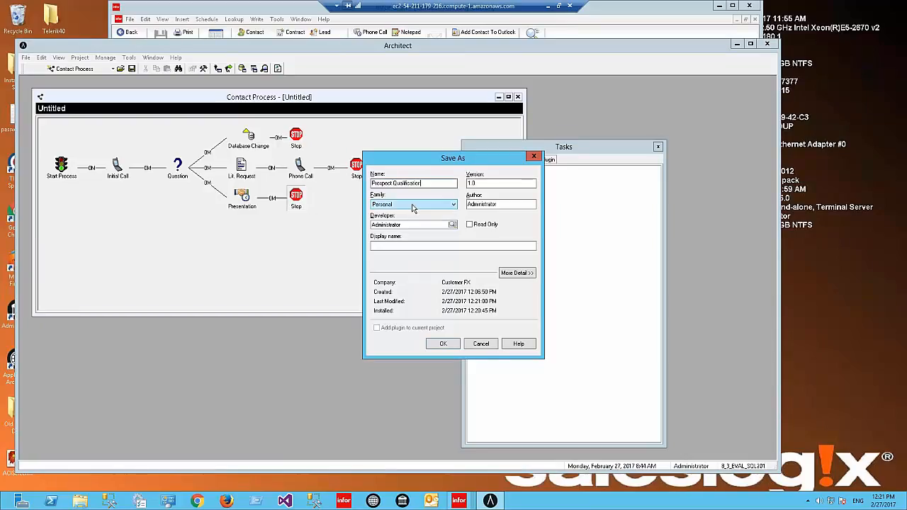
left_click(455, 205)
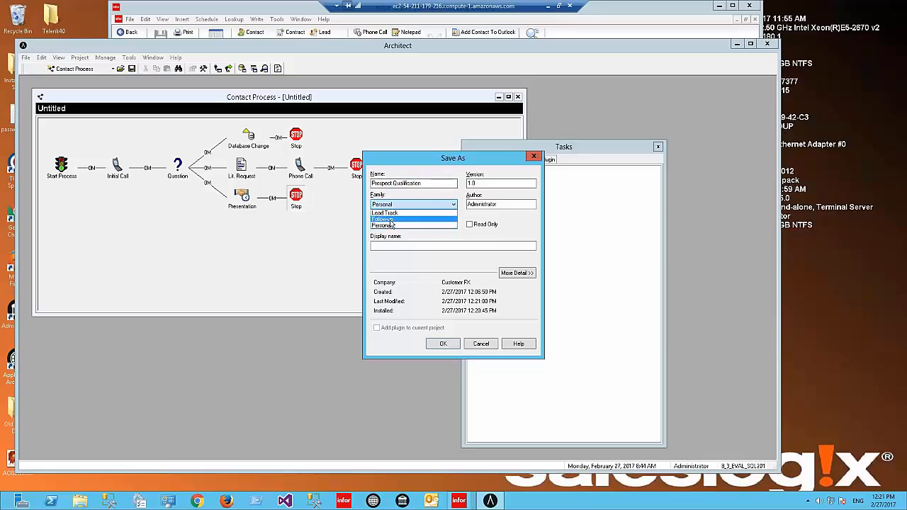
left_click(411, 213)
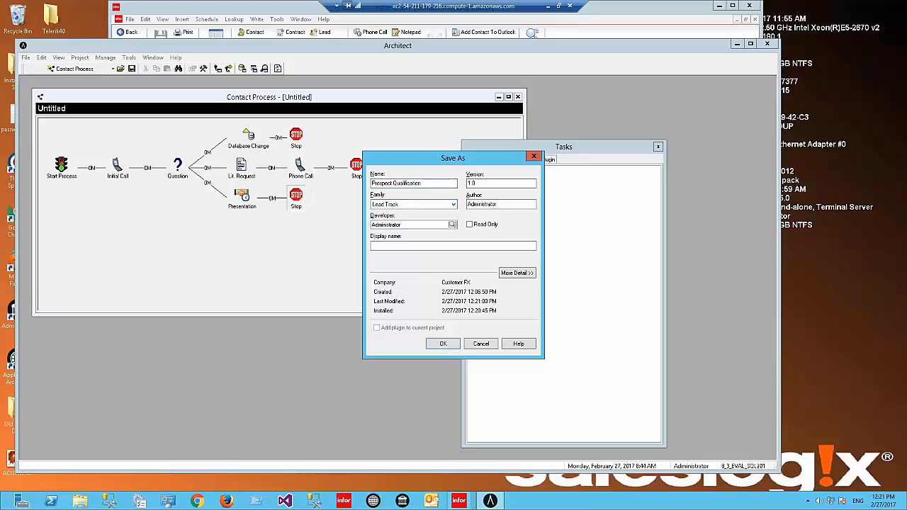
left_click_drag(426, 184, 233, 174)
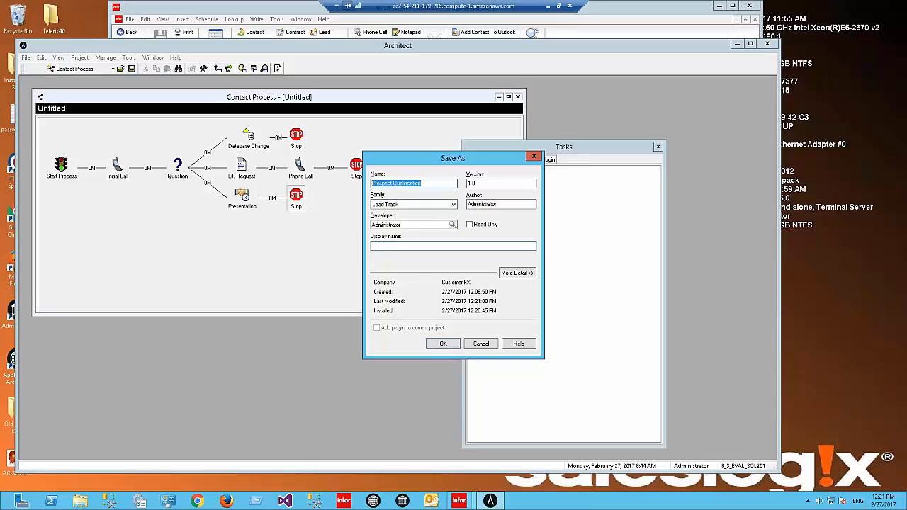
left_click(418, 246)
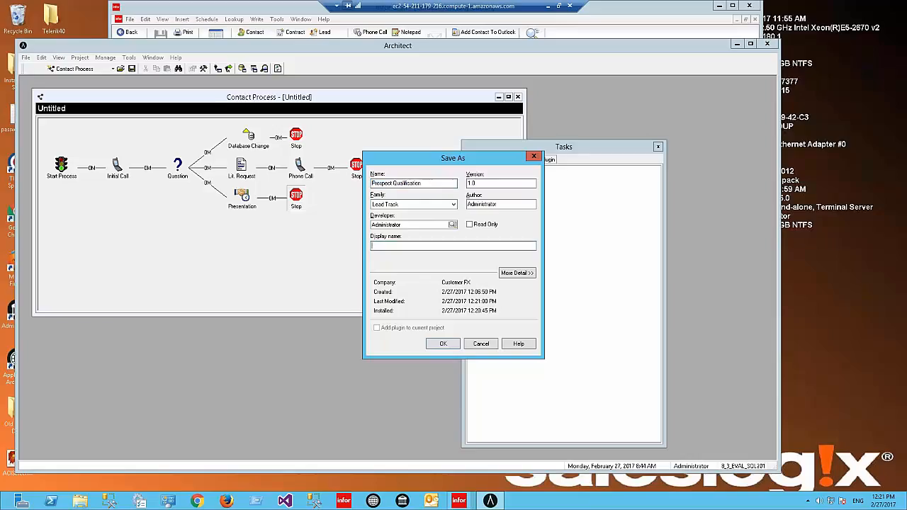
left_click(442, 343)
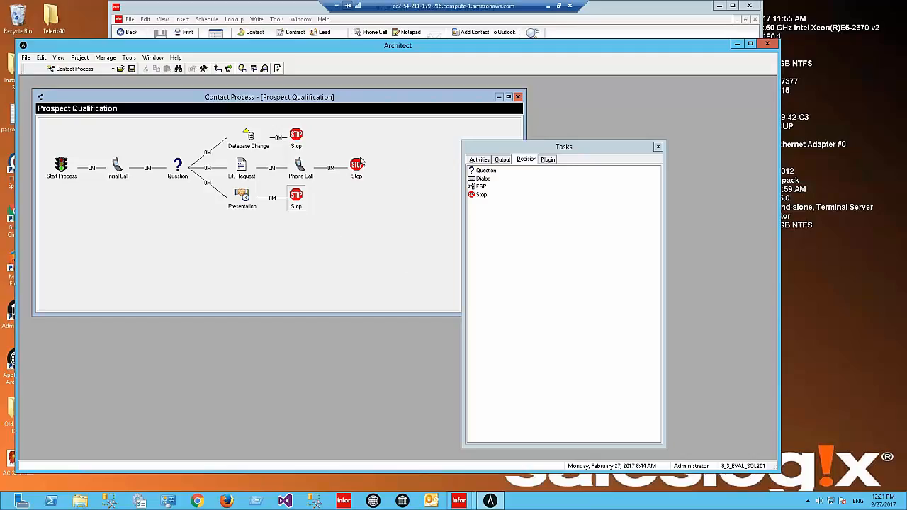
Release the Prospect Qualification plugin to Everyone.
left_click(228, 69)
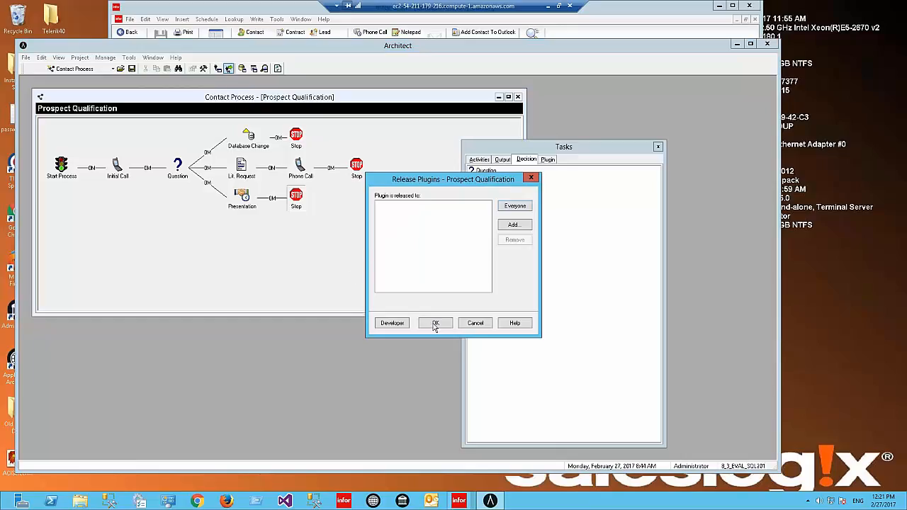
left_click(520, 207)
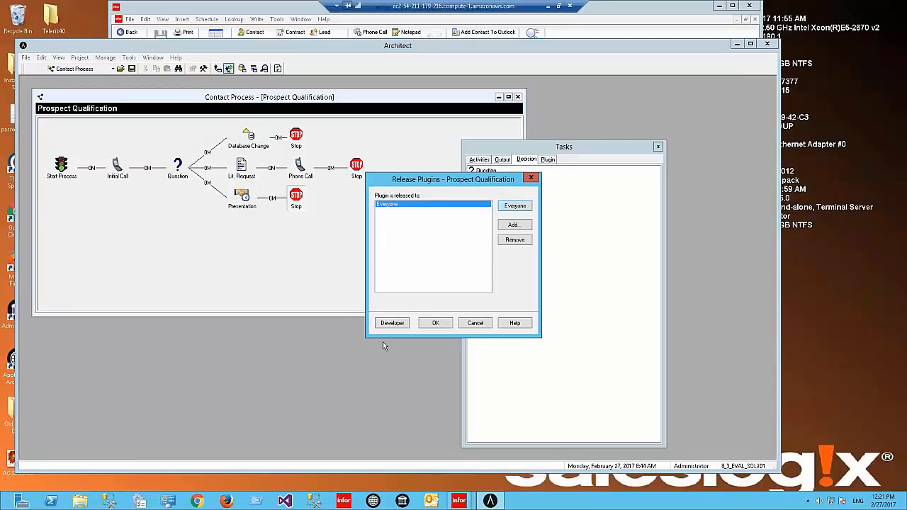
left_click(437, 324)
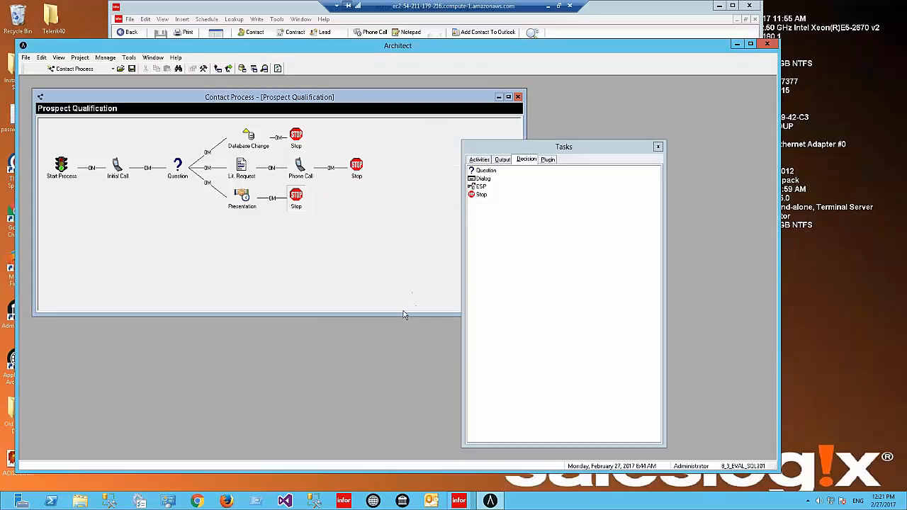
Switch to the Infor CRM client and choose Lead Track's Prospect Qualification [Everyone] as the process to schedule on the current contact.
left_click(628, 32)
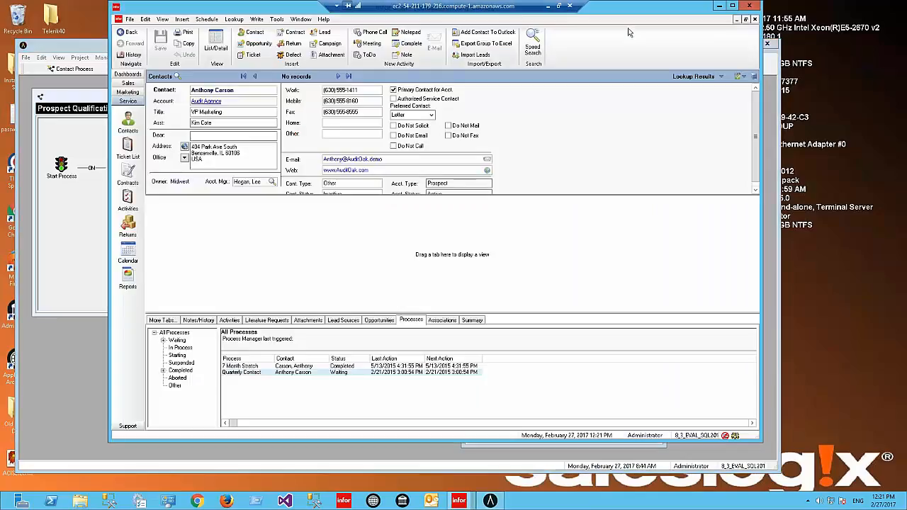
right_click(347, 402)
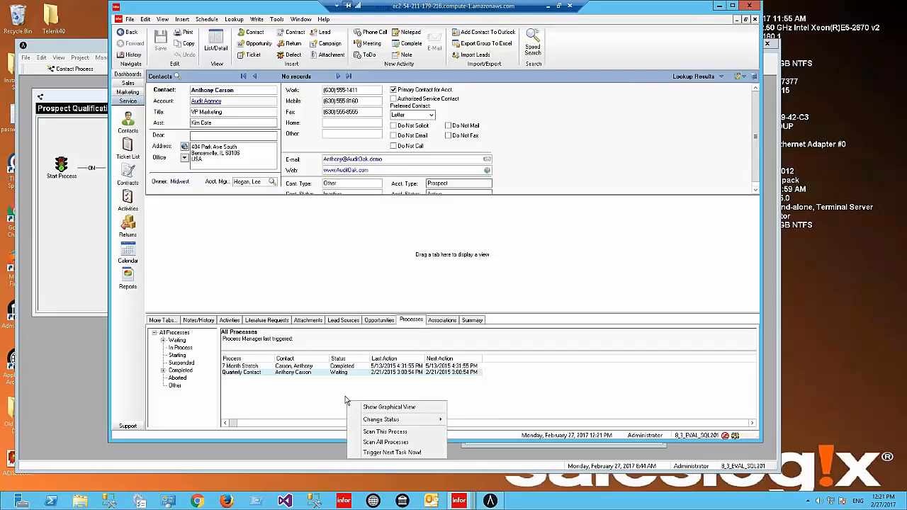
left_click(206, 20)
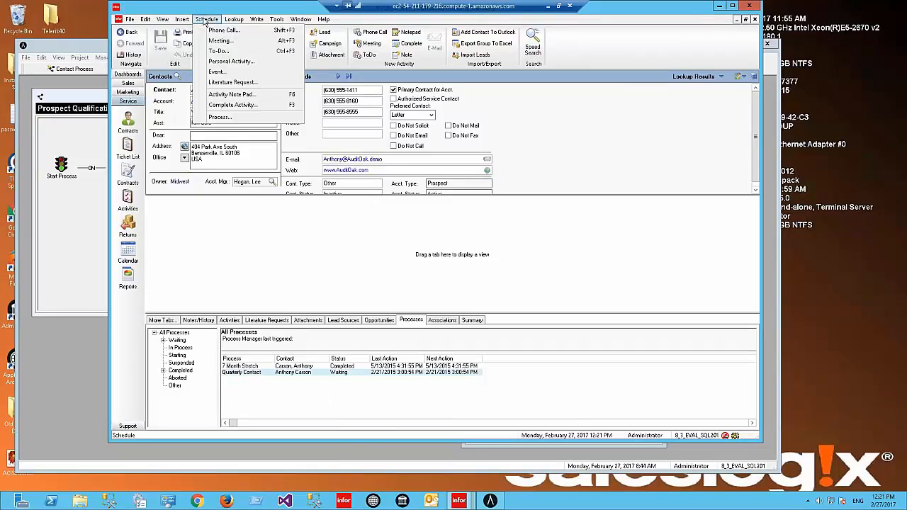
left_click(220, 117)
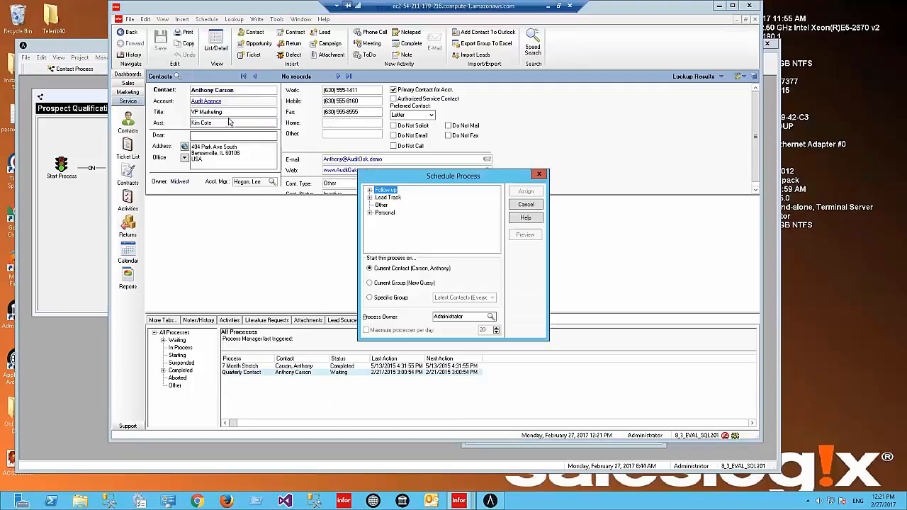
left_click(369, 197)
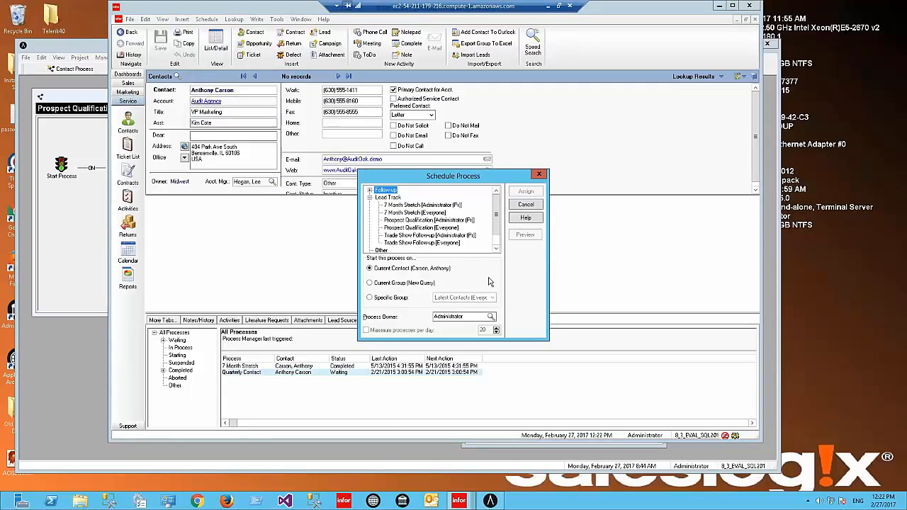
left_click(421, 228)
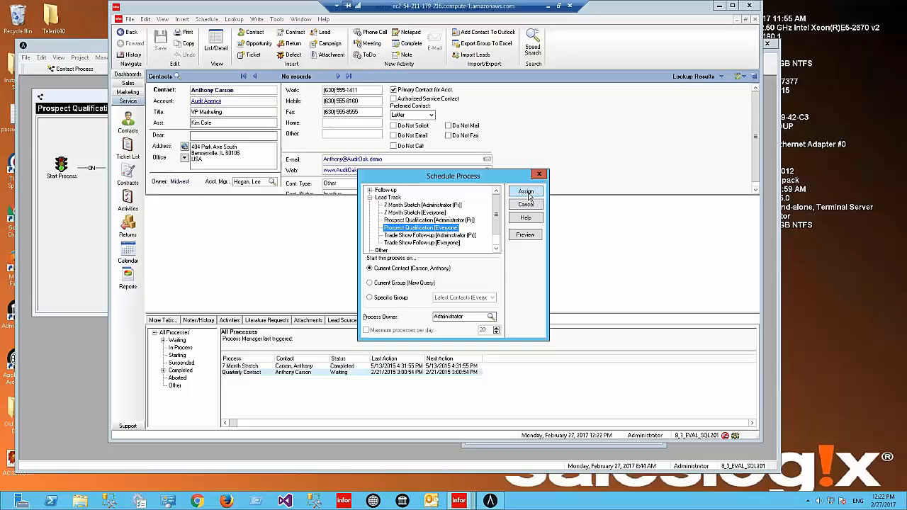
Preview the whole Prospect Qualification flow and assign the process to the current contact.
left_click(529, 235)
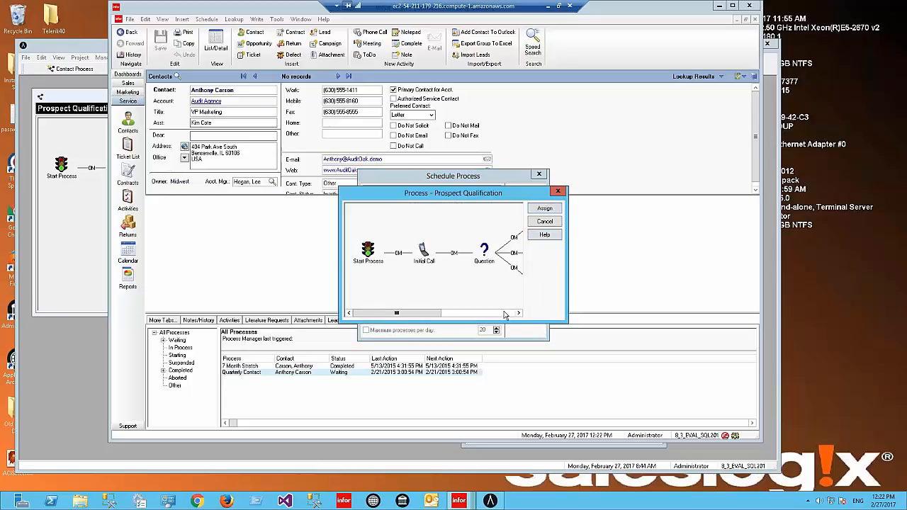
left_click(505, 316)
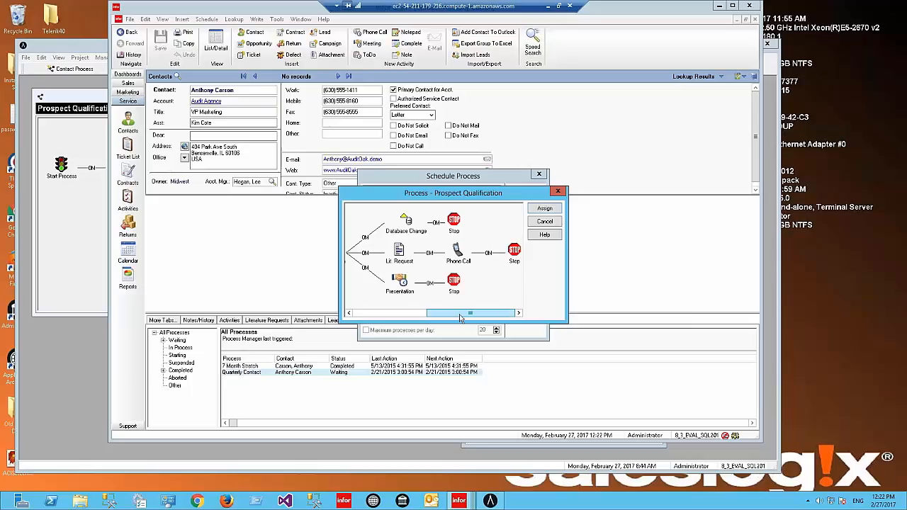
left_click_drag(465, 315, 343, 320)
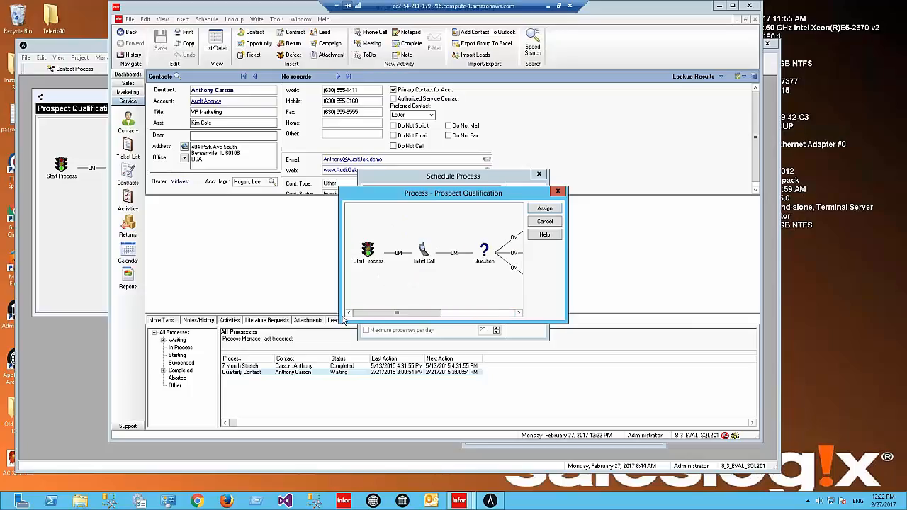
left_click(544, 209)
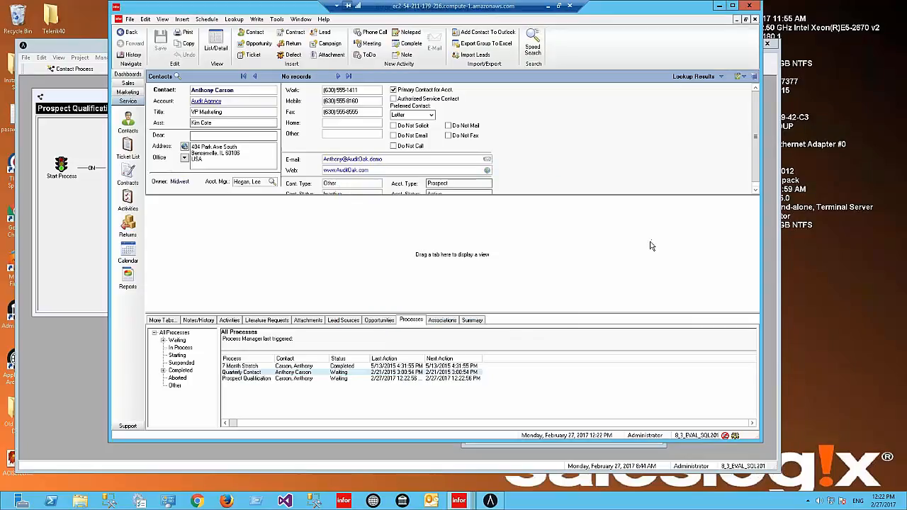
Scan the contact's Prospect Qualification process and select the New Phone Call among the contact's activities.
right_click(297, 382)
left_click(332, 410)
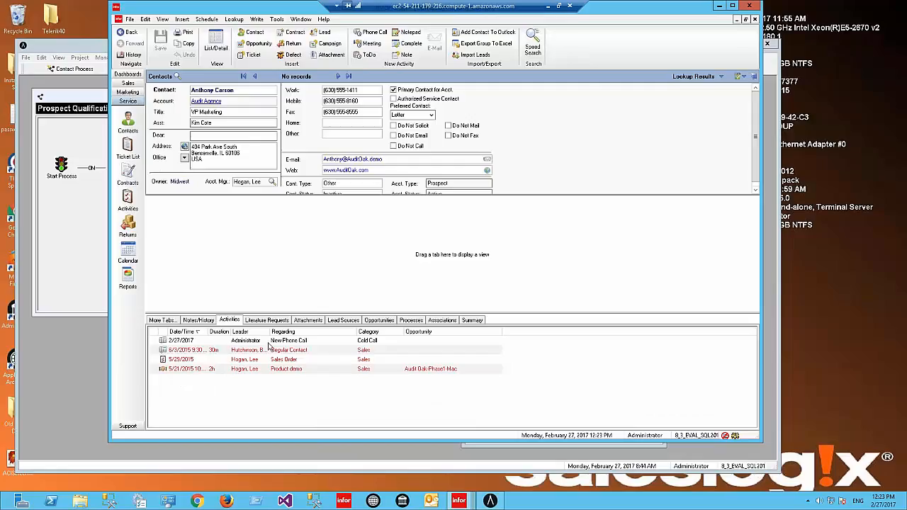
left_click(236, 343)
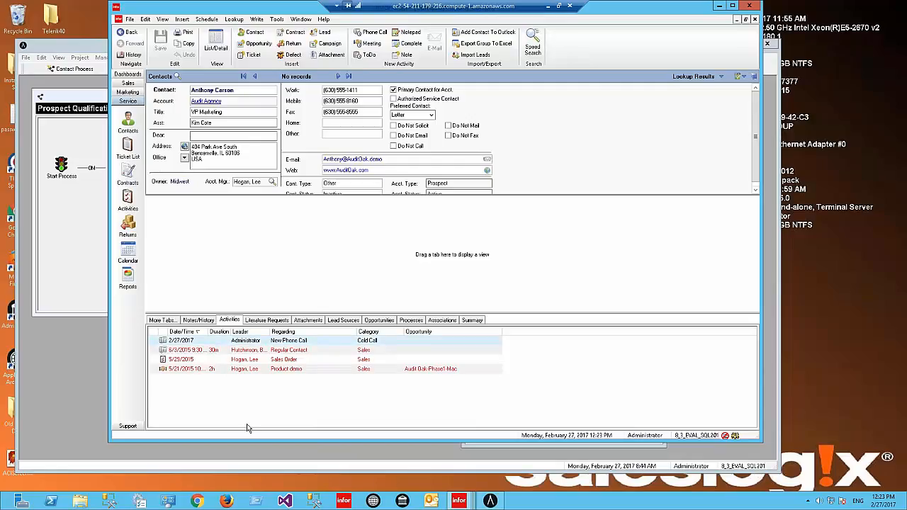
Complete the contact's New Phone Call activity with the result Complete, keeping its existing notes.
right_click(299, 346)
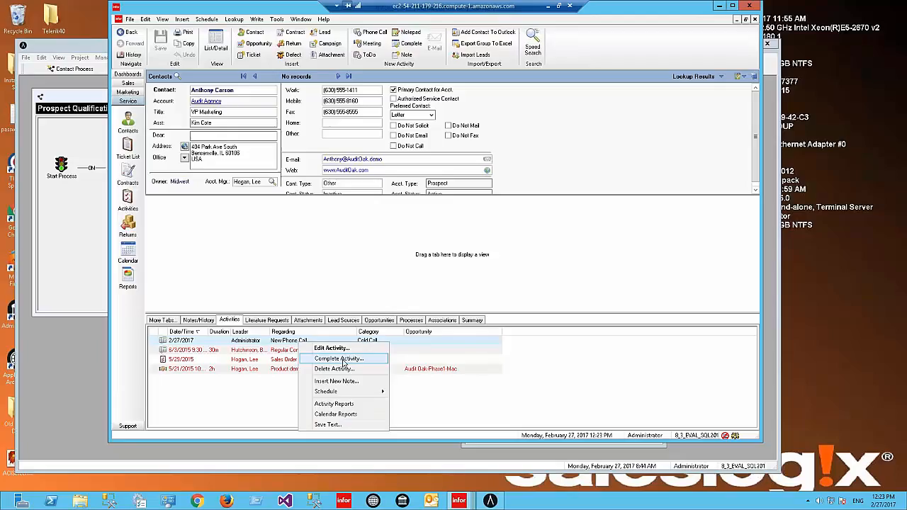
left_click(347, 358)
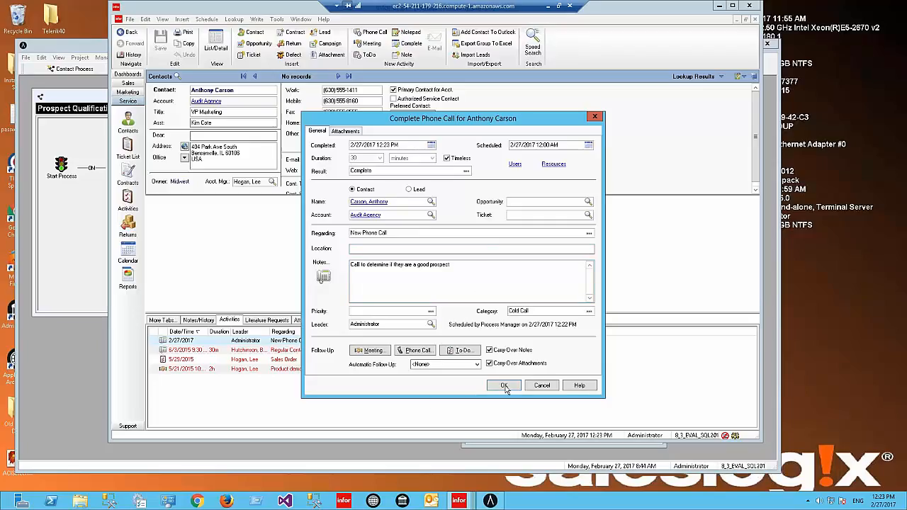
left_click(453, 282)
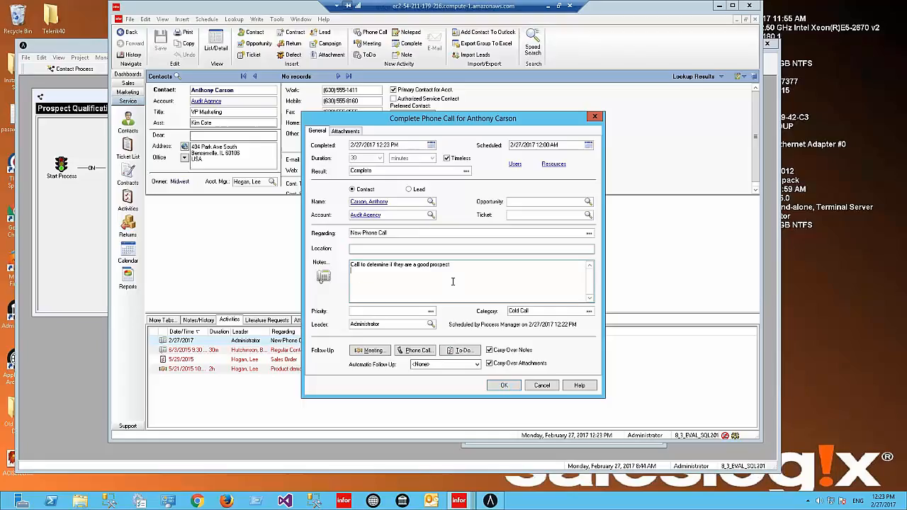
left_click(505, 387)
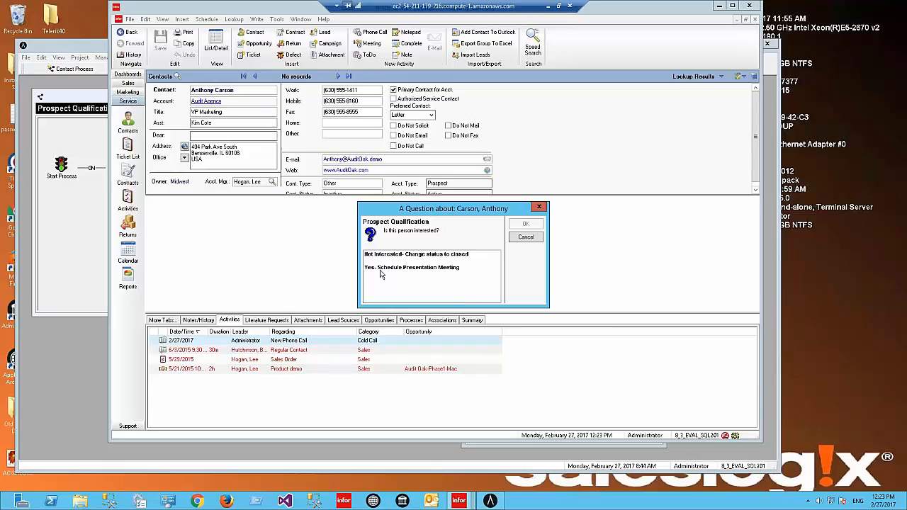
Answer the interest question with "Not Interested- Change status to closed" and enlarge the contact details area to check the contact status.
left_click(407, 260)
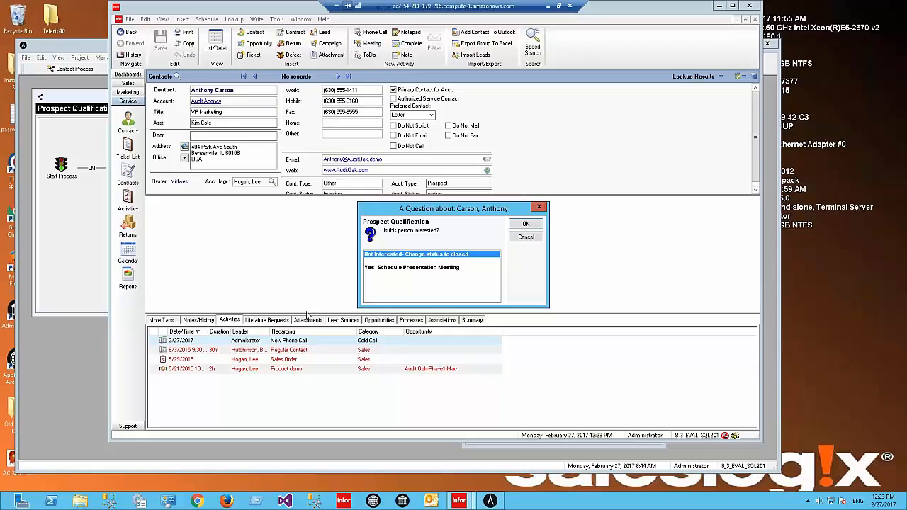
left_click(534, 227)
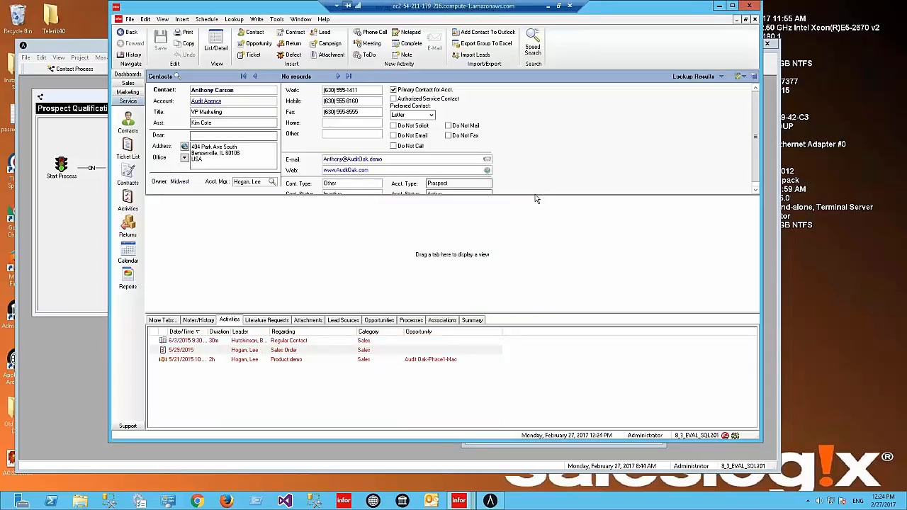
left_click_drag(537, 197, 536, 224)
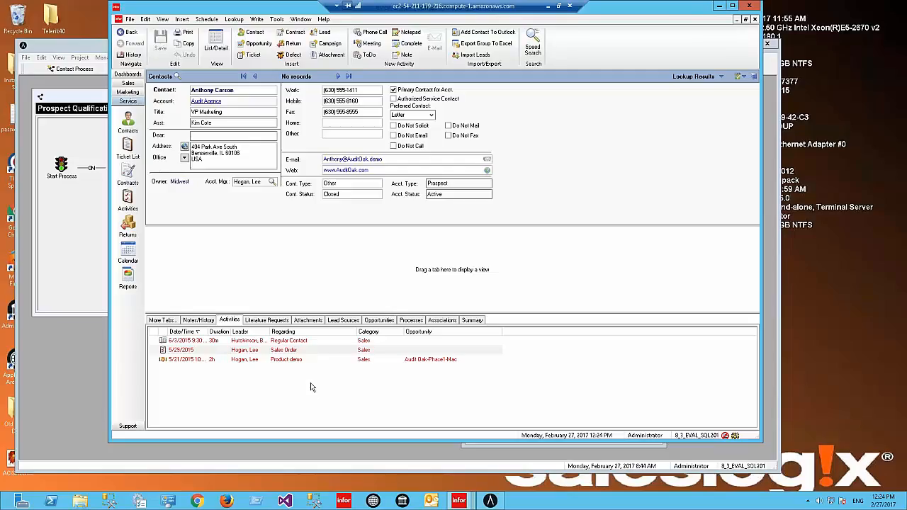
Switch to Architect and set the Lit. Request task's answer to the interest question to "Somewhat Interested- Schedule Lit reques".
left_click(70, 254)
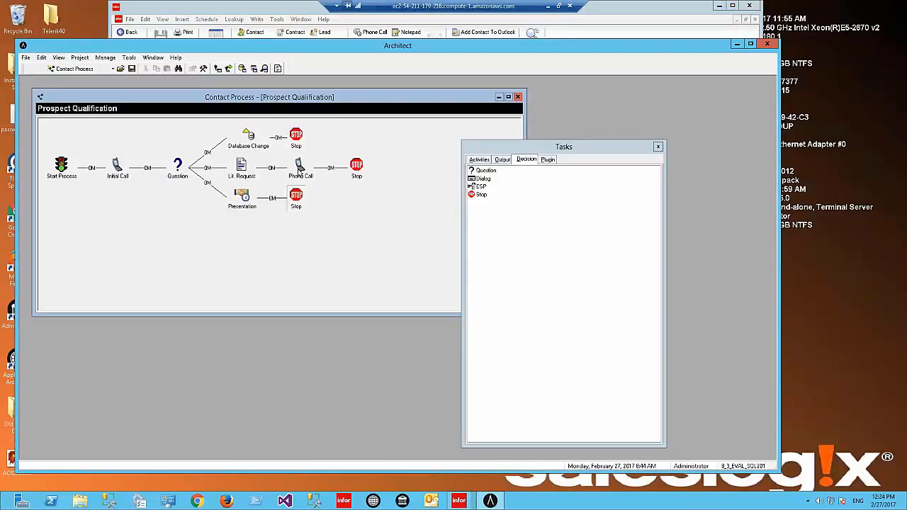
left_click(241, 169)
double_click(241, 169)
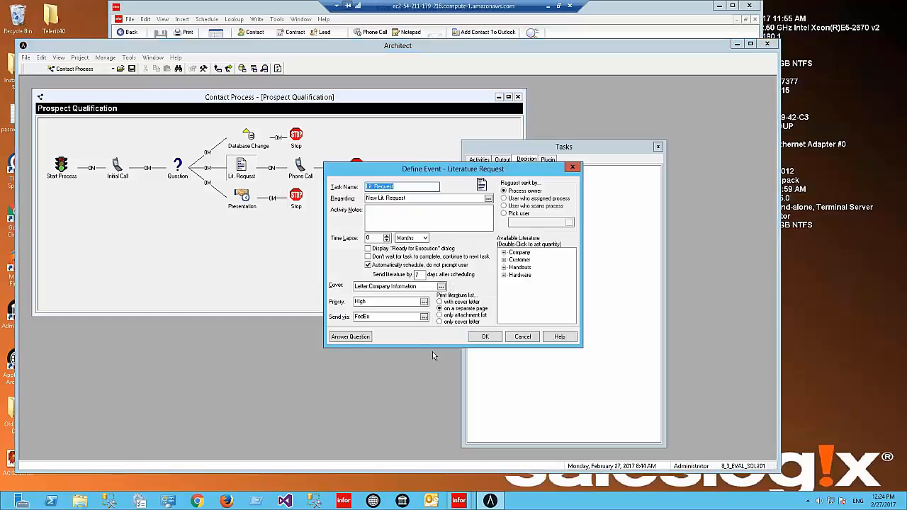
left_click(343, 338)
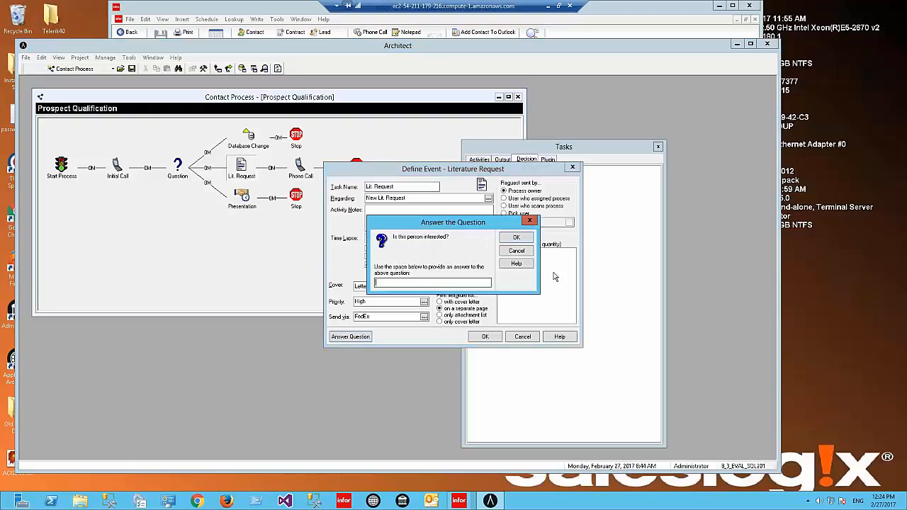
type("S")
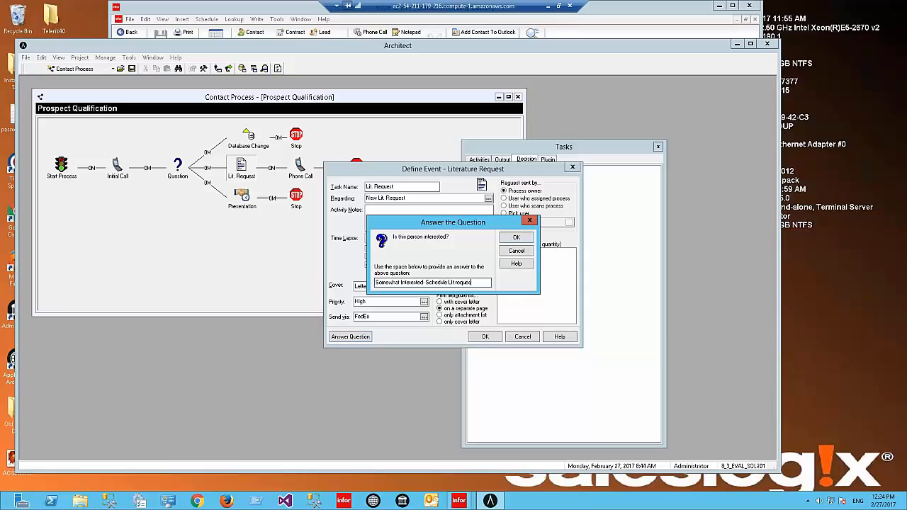
left_click(526, 238)
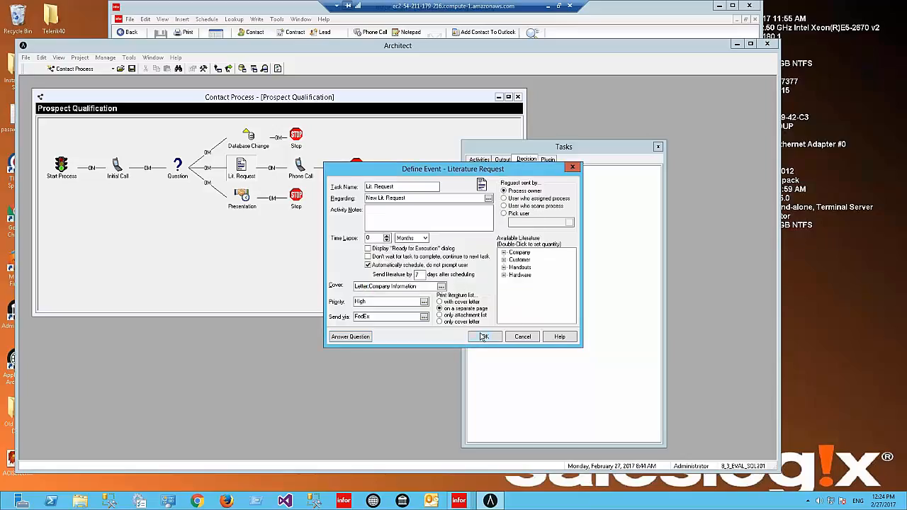
left_click(483, 337)
Save the Prospect Qualification process and release it to Everyone.
left_click(131, 68)
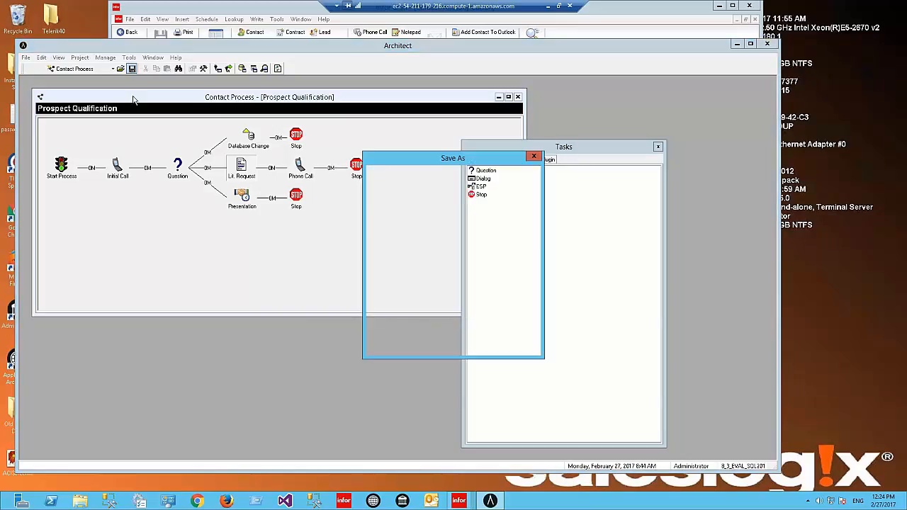
left_click(435, 344)
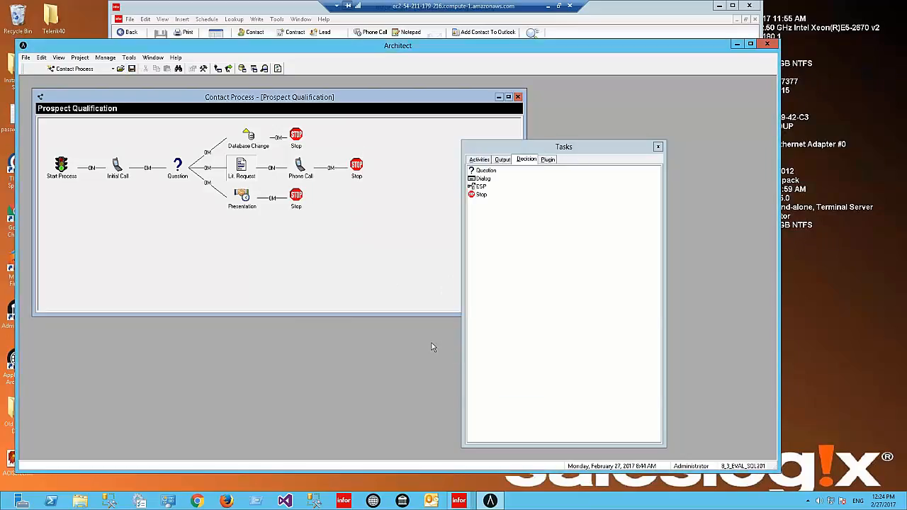
left_click(229, 68)
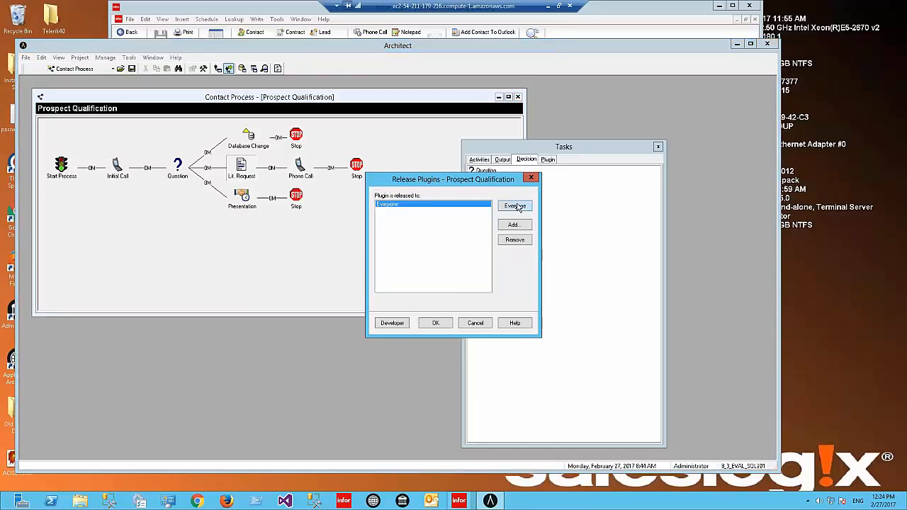
left_click(435, 323)
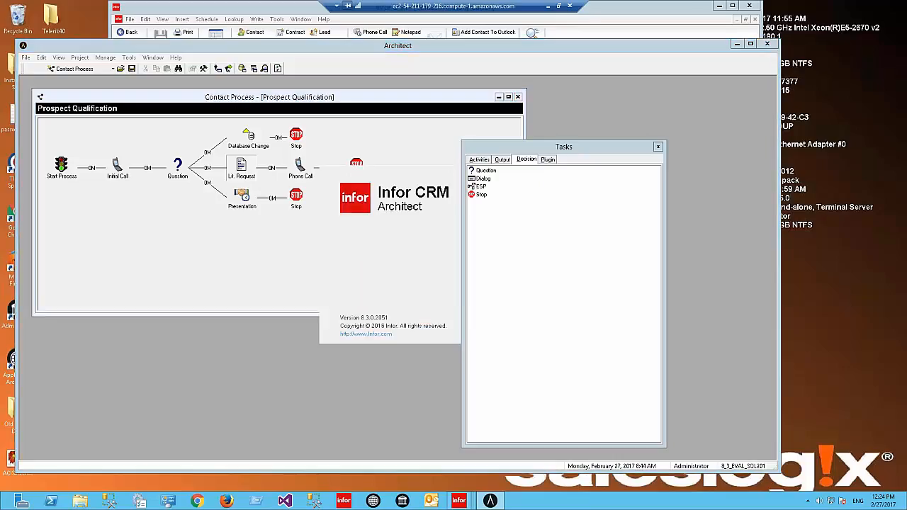
Switch to the Infor CRM client and assign the second Administrator Prospect Qualification process under Lead Track to the current contact.
left_click(650, 27)
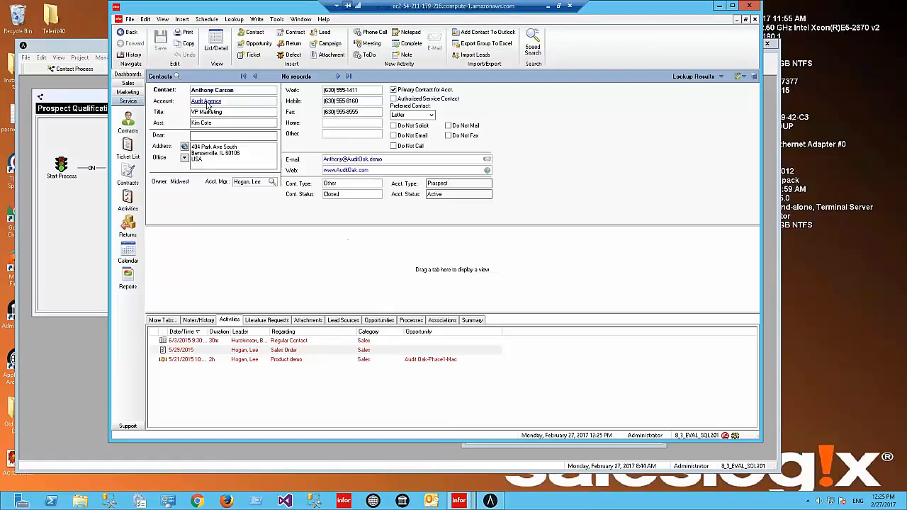
left_click(206, 20)
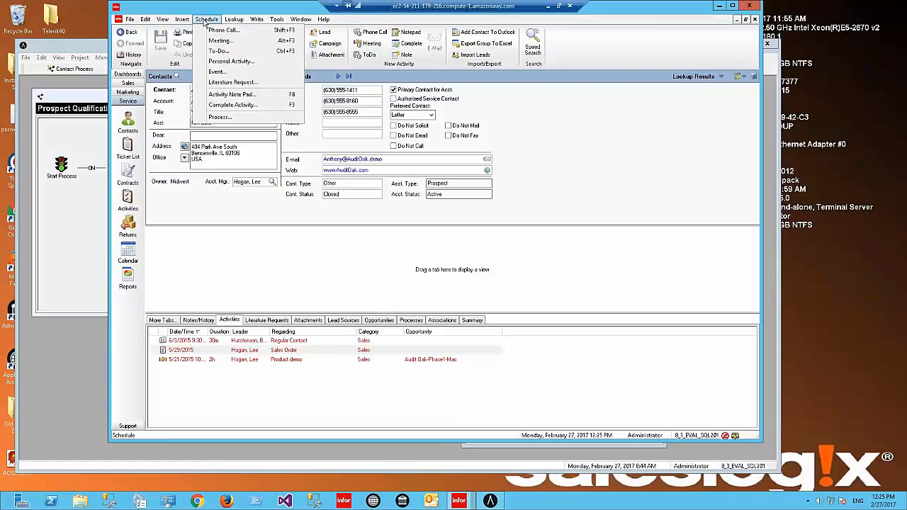
left_click(220, 118)
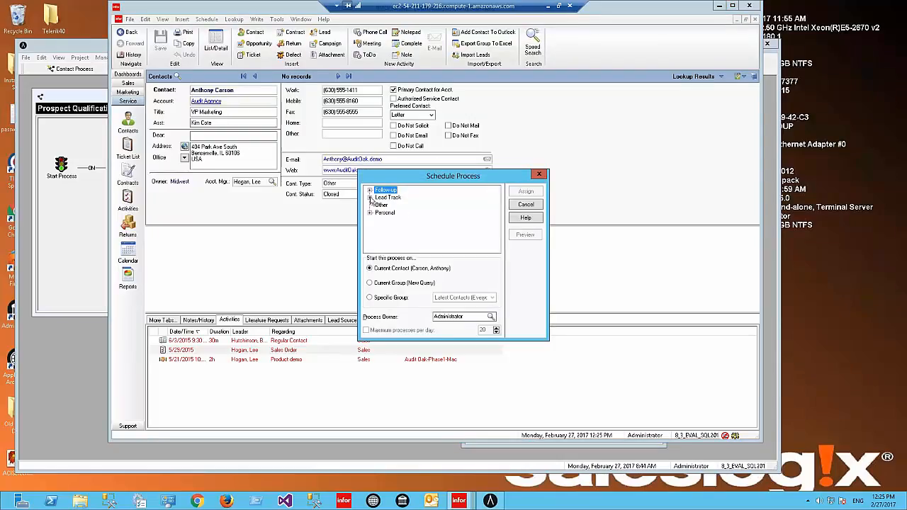
left_click(370, 201)
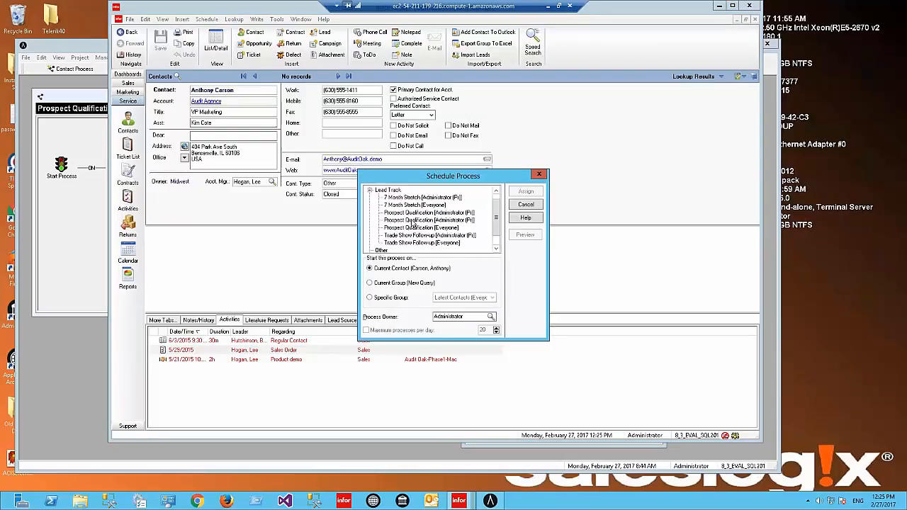
left_click(414, 220)
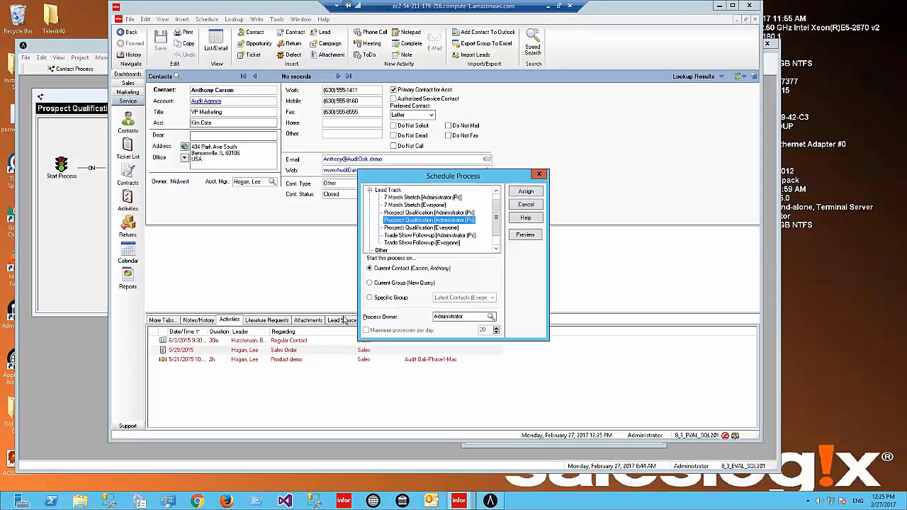
left_click(528, 194)
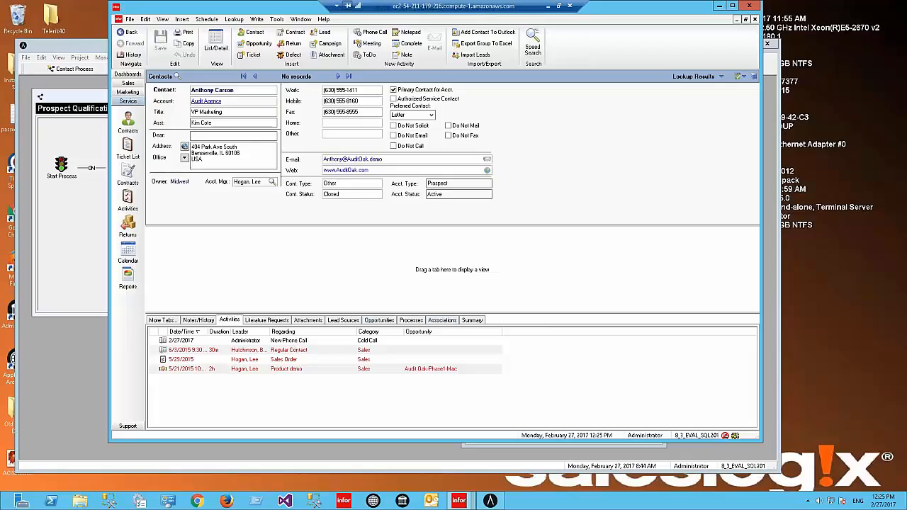
Check the contact's process list, and complete the 2/27/2017 New Phone Call activity with the result Complete.
left_click(412, 320)
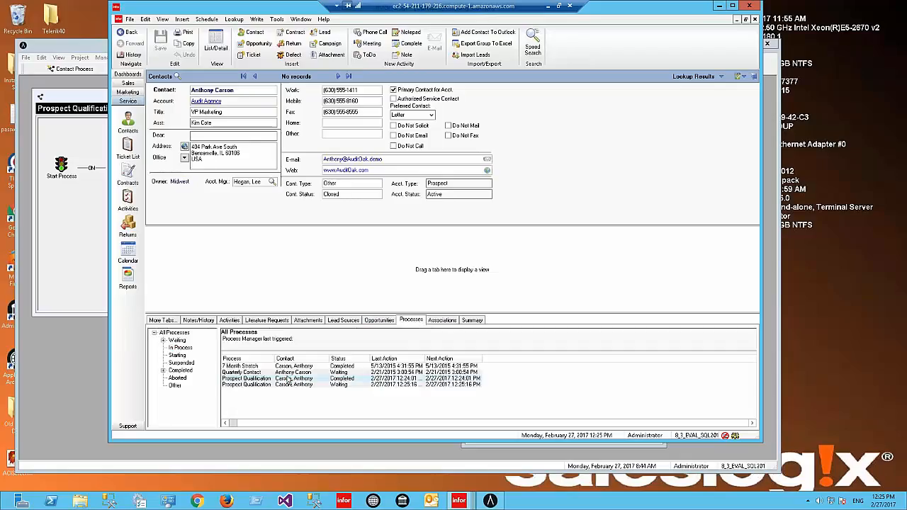
left_click(231, 320)
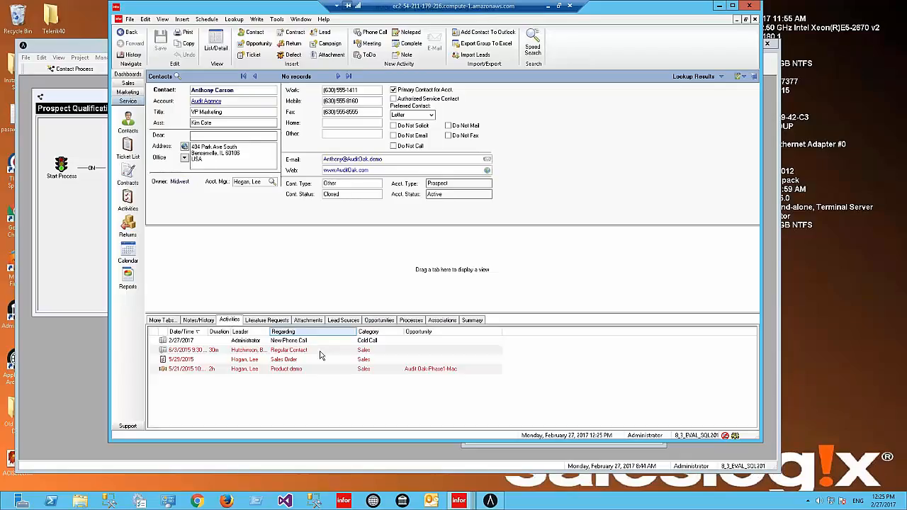
left_click(256, 343)
right_click(256, 343)
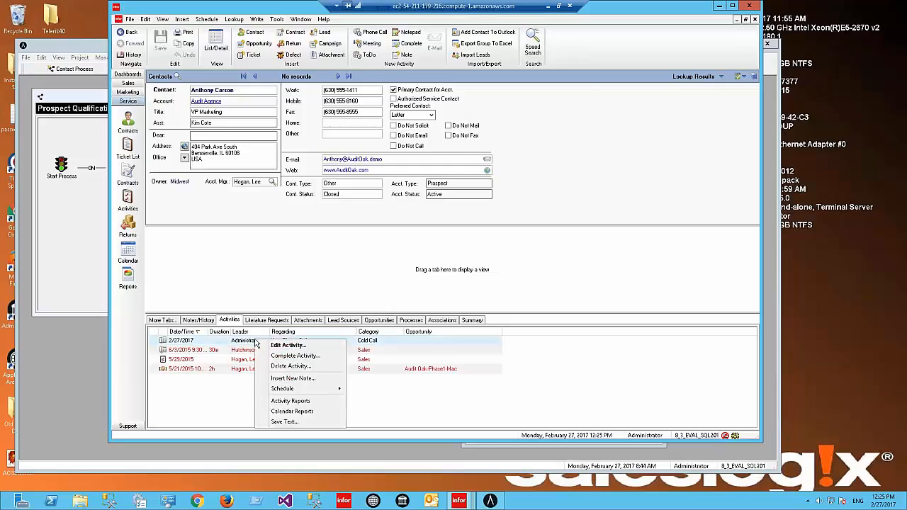
left_click(312, 356)
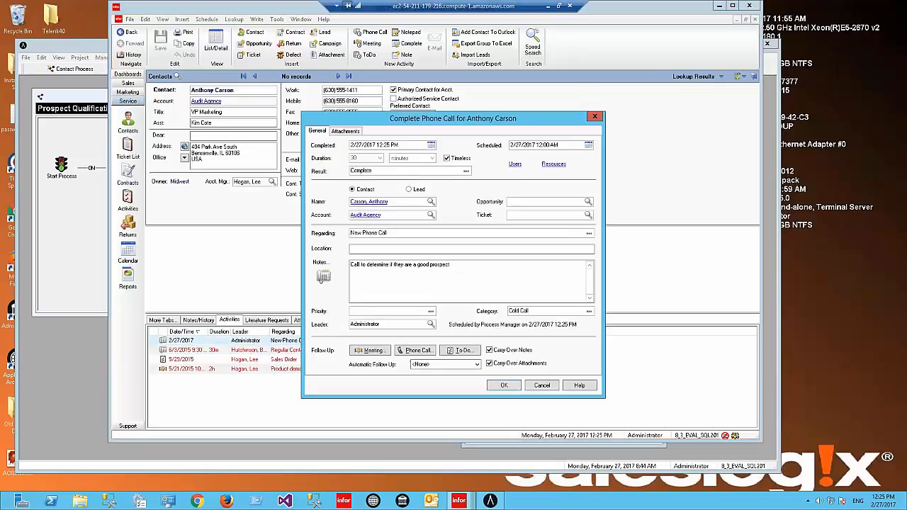
left_click(502, 385)
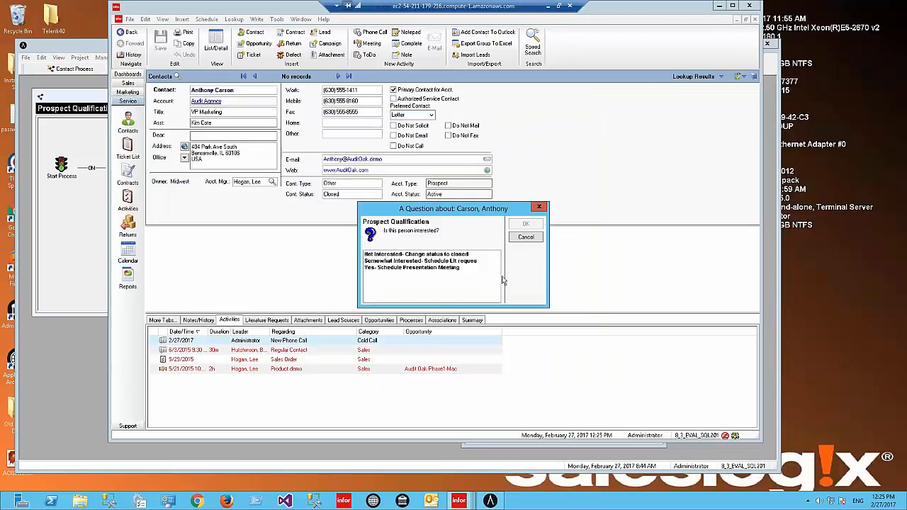
Answer the interest question with "Somewhat Interested- Schedule Lit reques" and check the contact's literature requests and processes.
left_click(399, 263)
left_click(525, 224)
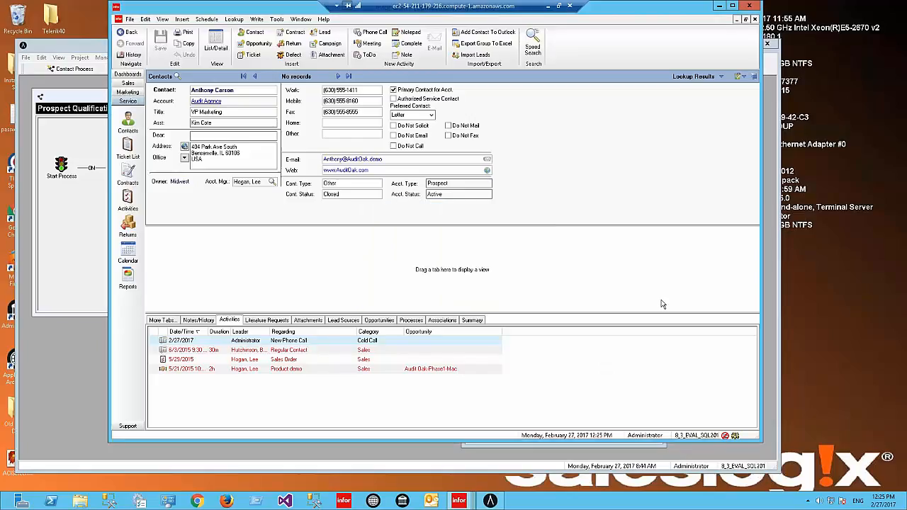
left_click(258, 320)
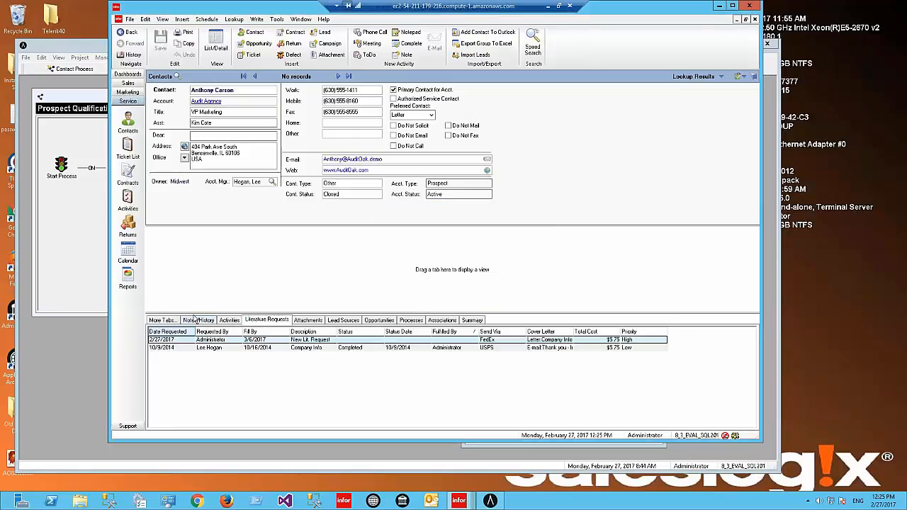
left_click(284, 342)
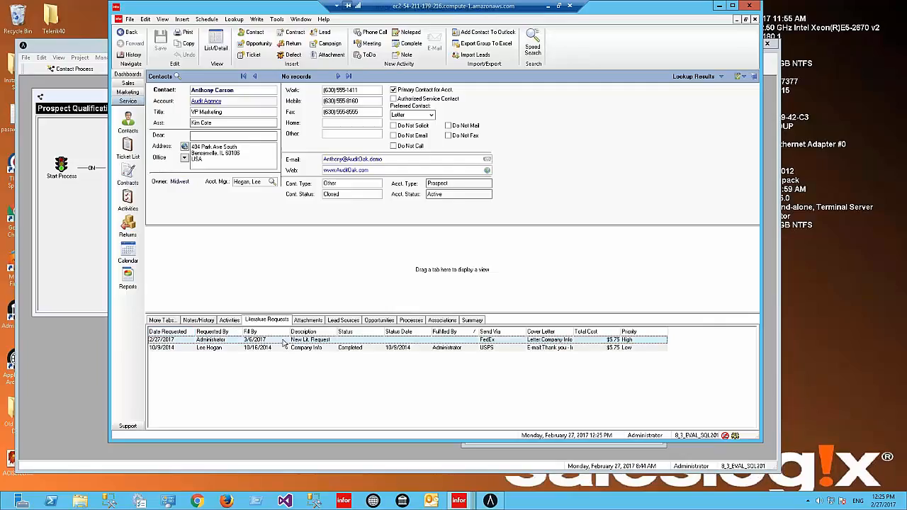
left_click(412, 321)
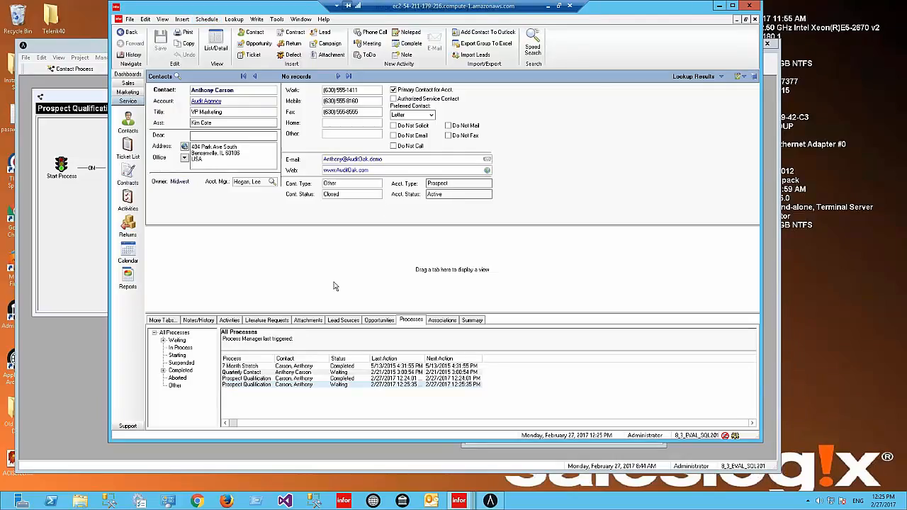
Schedule the second Administrator Prospect Qualification process under Lead Track for the current contact again.
left_click(213, 19)
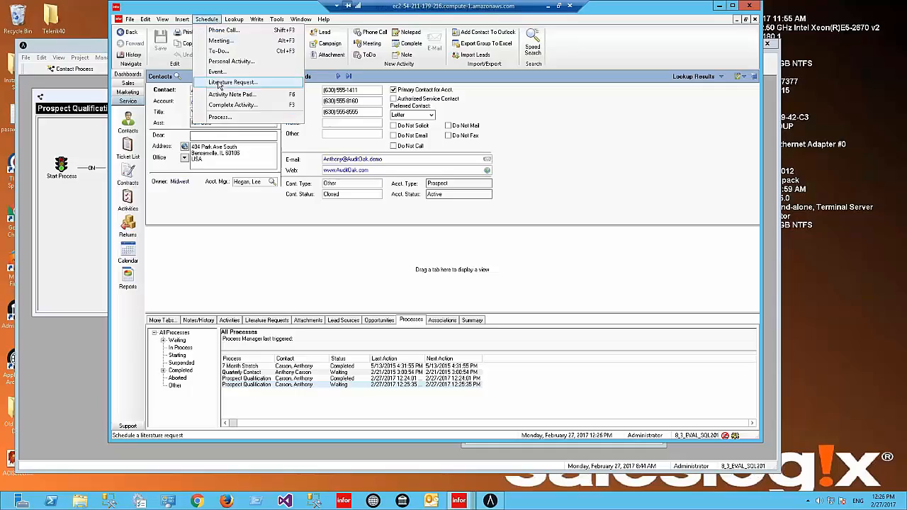
left_click(220, 117)
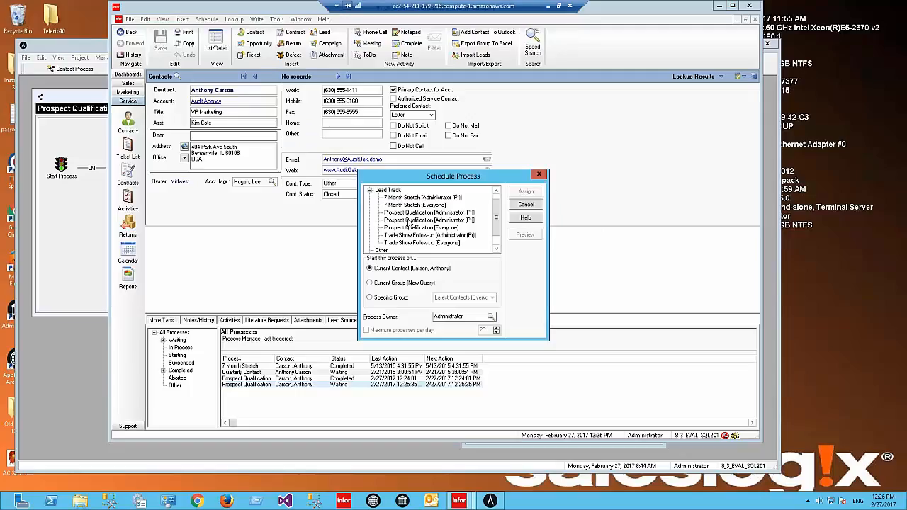
left_click(410, 221)
left_click(526, 193)
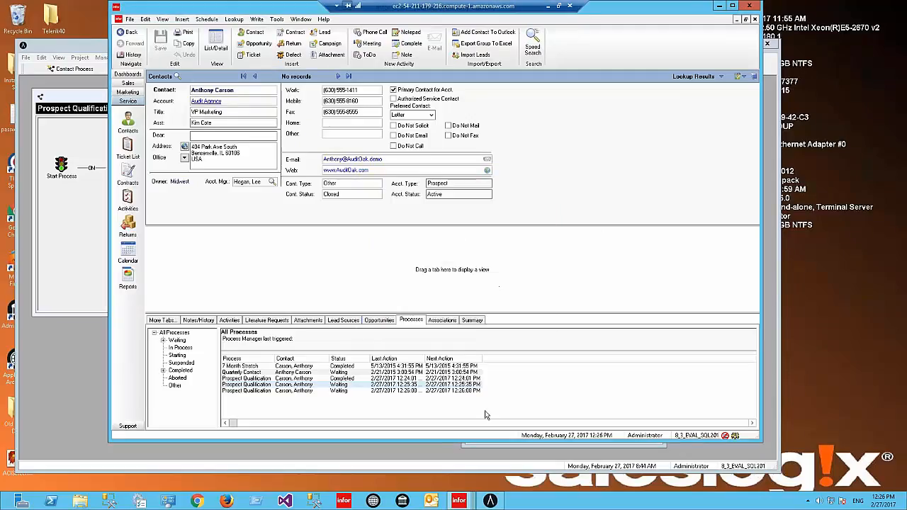
Complete the new 2/27/2017 New Phone Call among the contact's activities, with the result Complete.
left_click(231, 321)
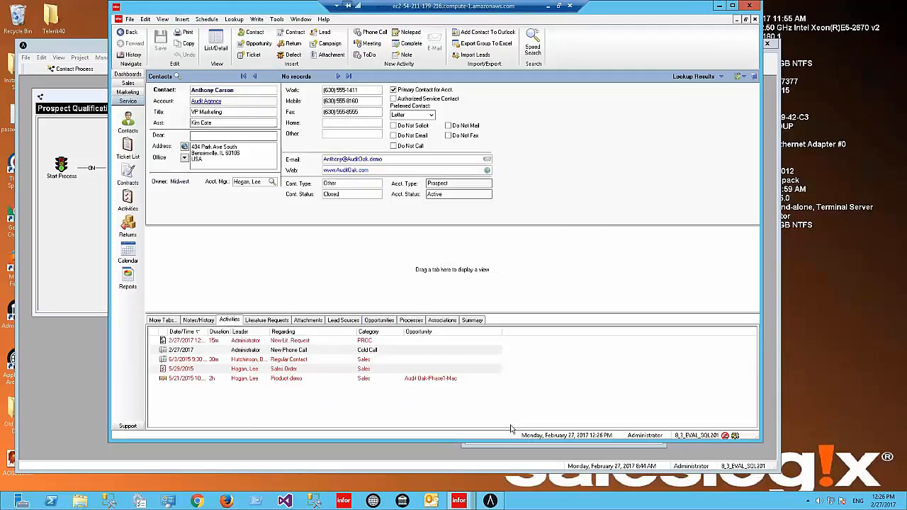
left_click(317, 355)
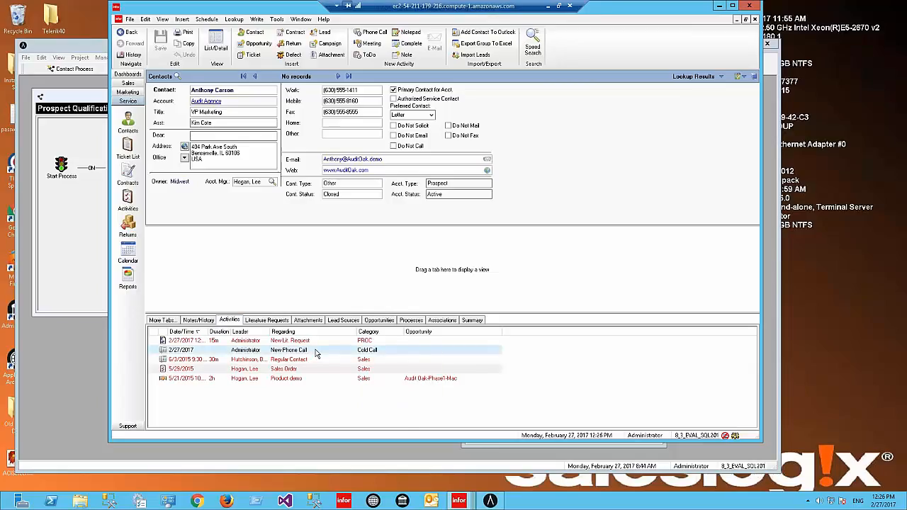
right_click(317, 354)
left_click(374, 369)
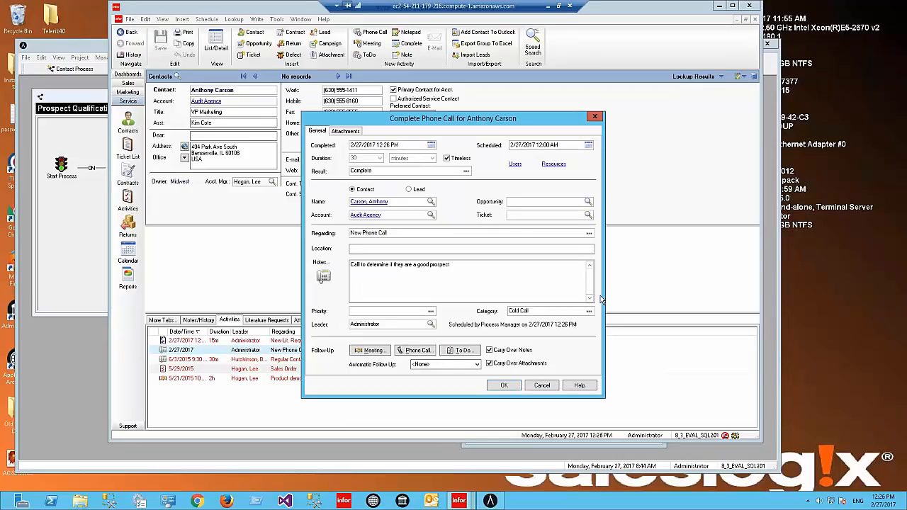
left_click(500, 385)
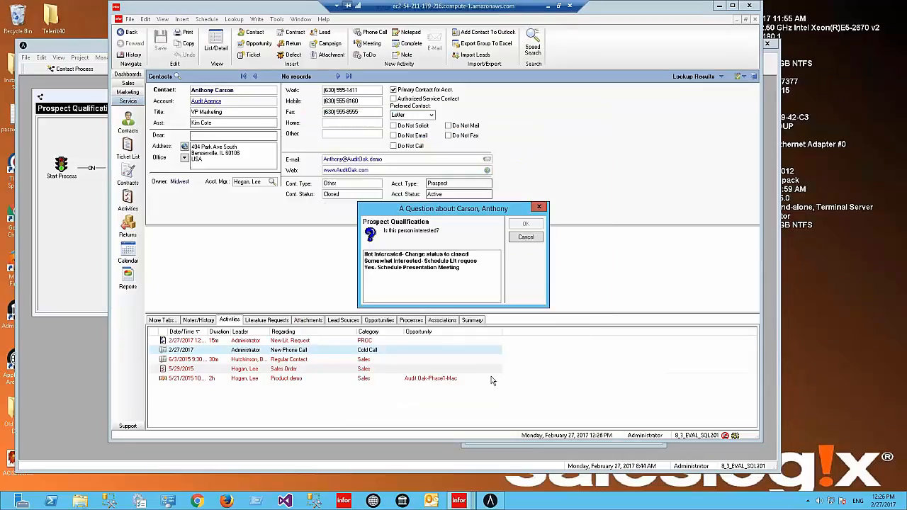
Answer the interest question with "Yes- Schedule Presentation Meeting" and choose the Audit Agency contact for the meeting.
left_click(408, 268)
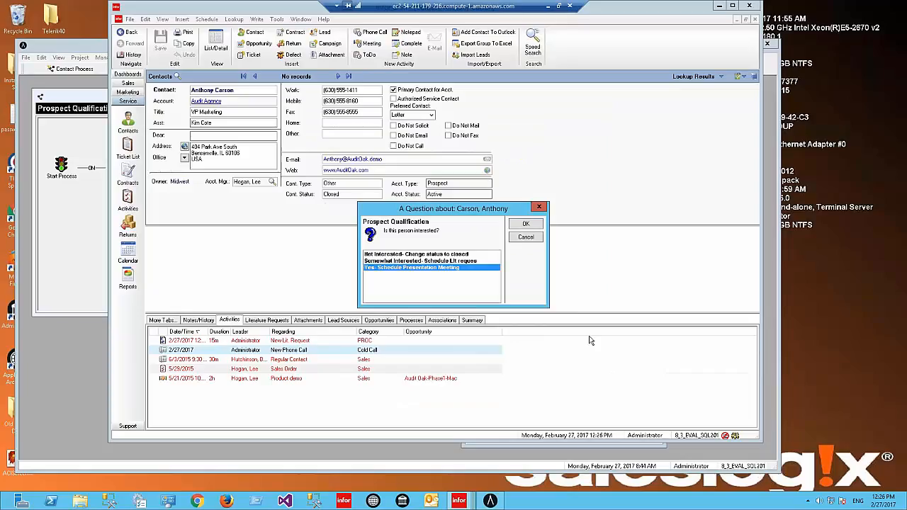
left_click(526, 225)
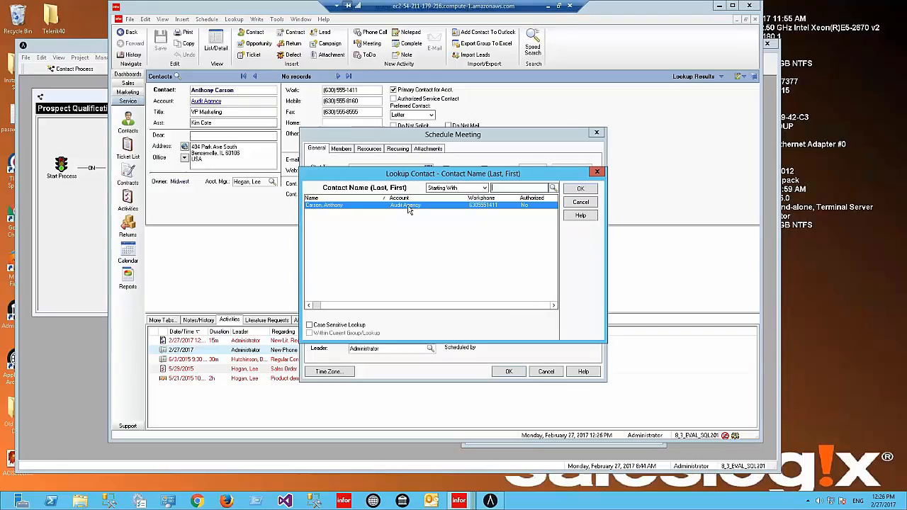
left_click(579, 190)
Schedule the presentation meeting for 3/3/2017 at 9:00 AM with a 15-minute alarm, and check its details among the contact's activities.
left_click(429, 168)
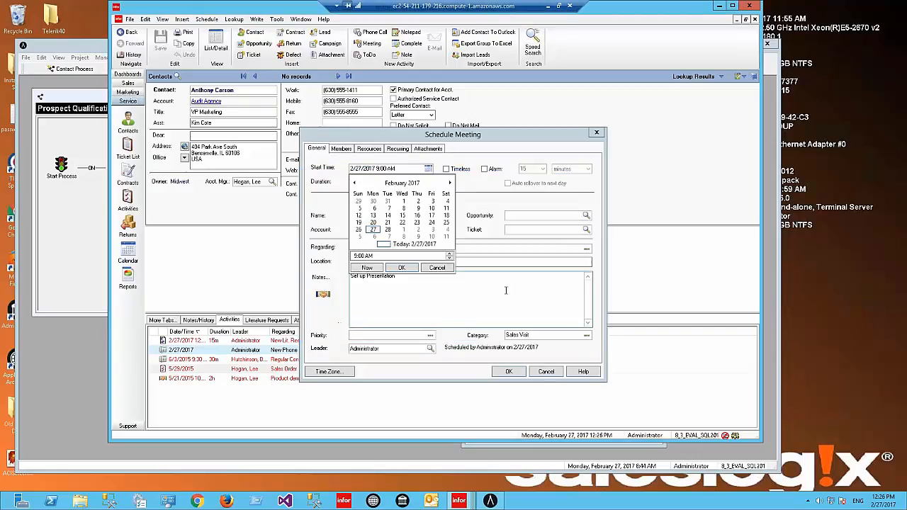
left_click(431, 230)
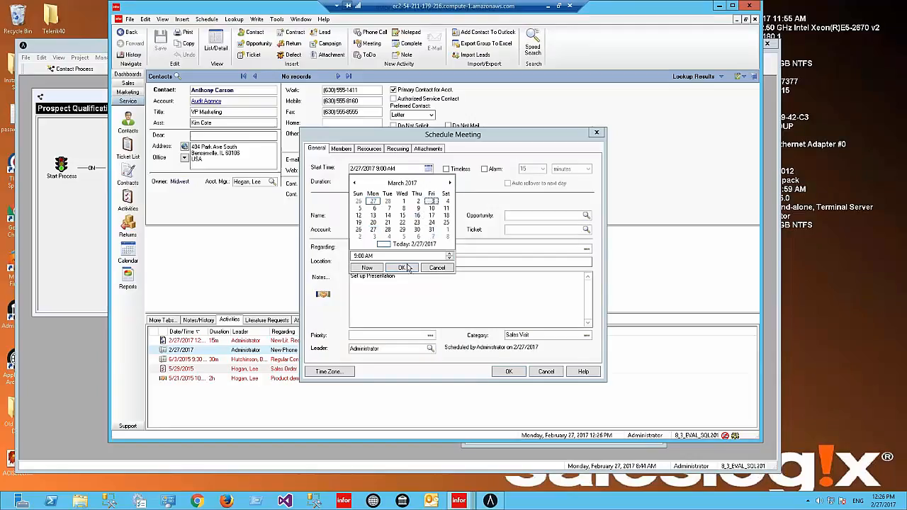
left_click(407, 267)
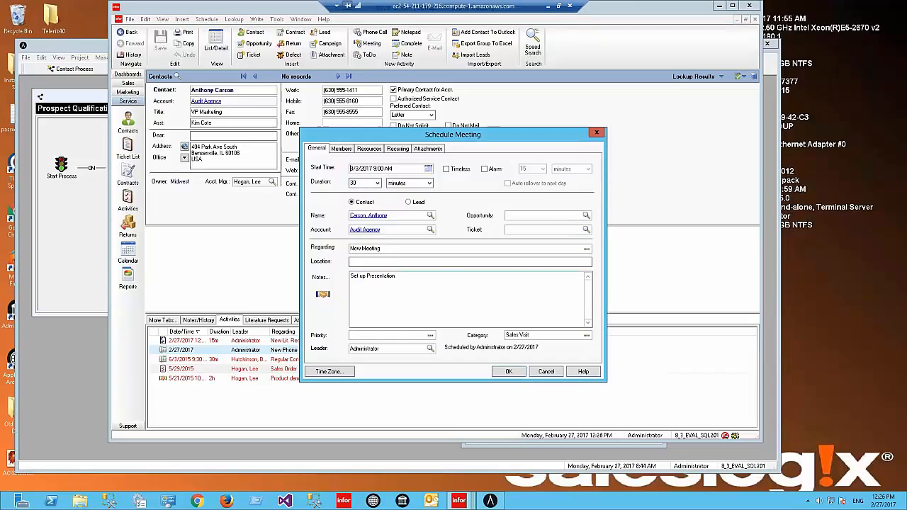
left_click(485, 169)
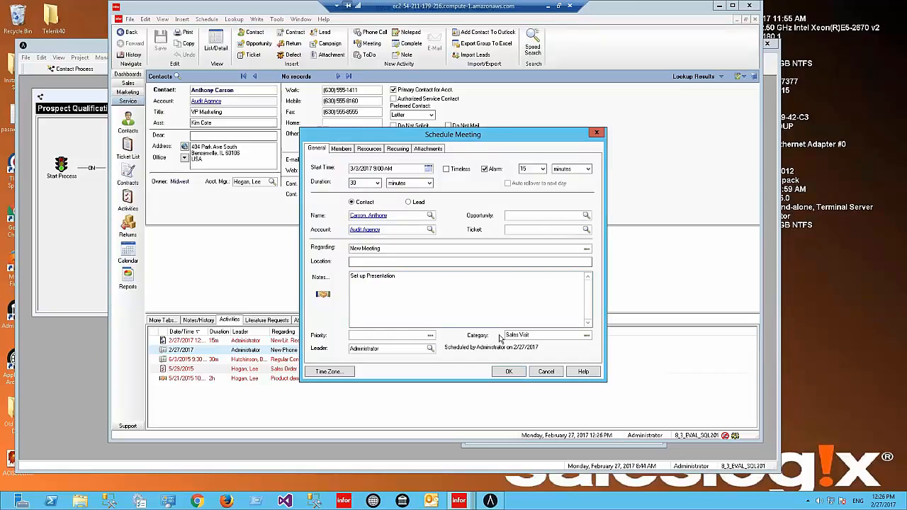
left_click(461, 309)
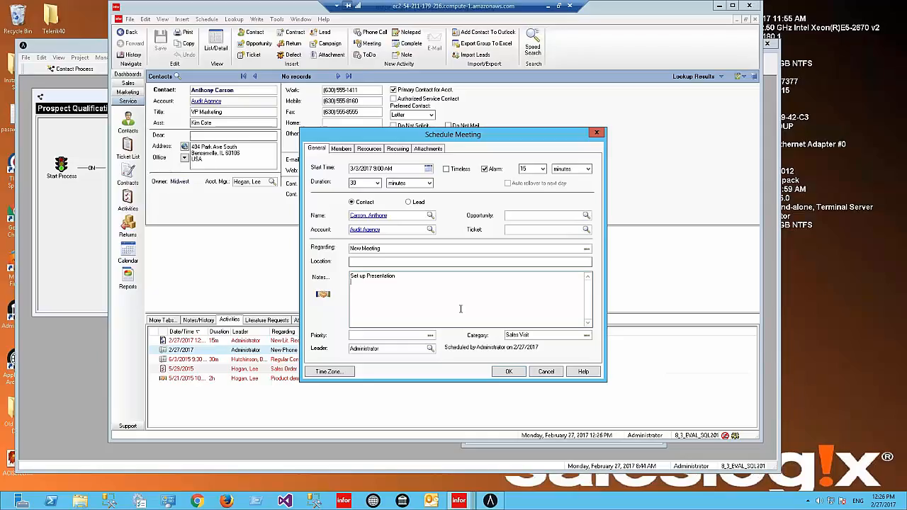
left_click(509, 372)
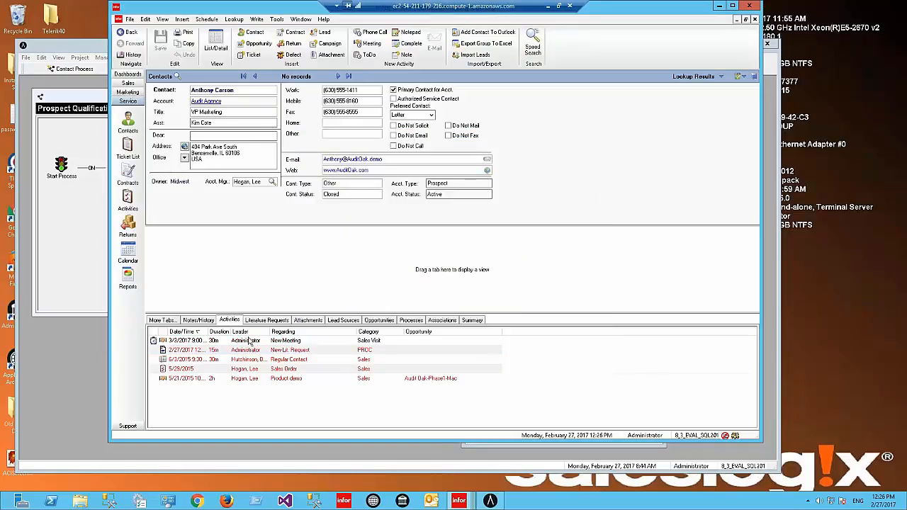
mouse_move(253, 344)
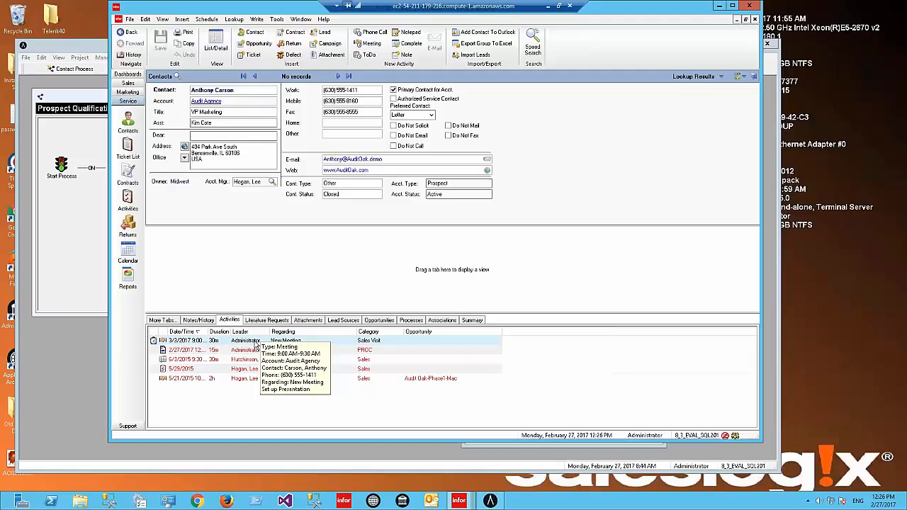
Switch to the Infor CRM web client and schedule the Prospect Qualification process for the open contact with Administrator as process owner.
left_click(63, 227)
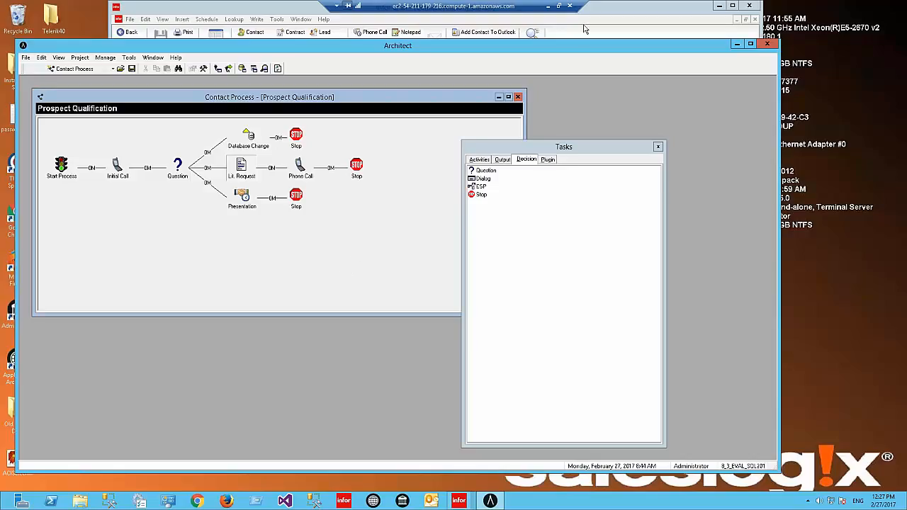
left_click(550, 9)
scroll(673, 213, "down", 1)
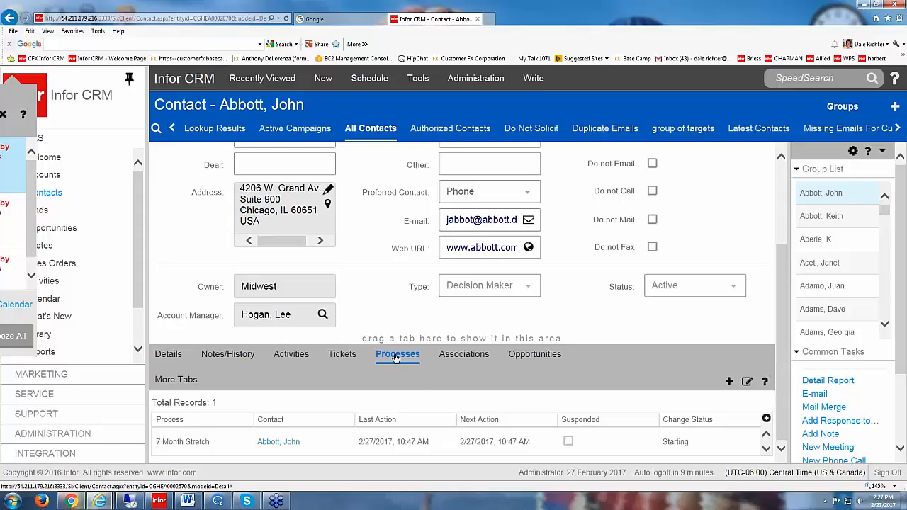
left_click(730, 383)
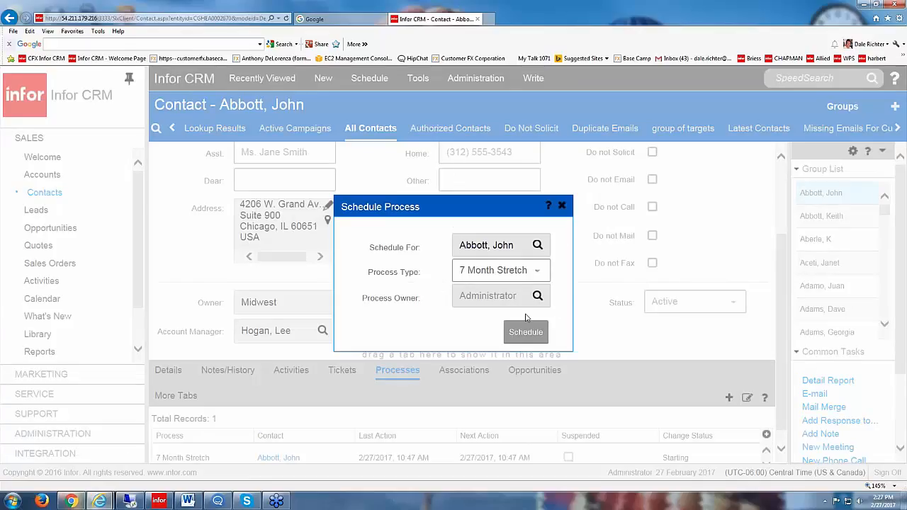
left_click(540, 274)
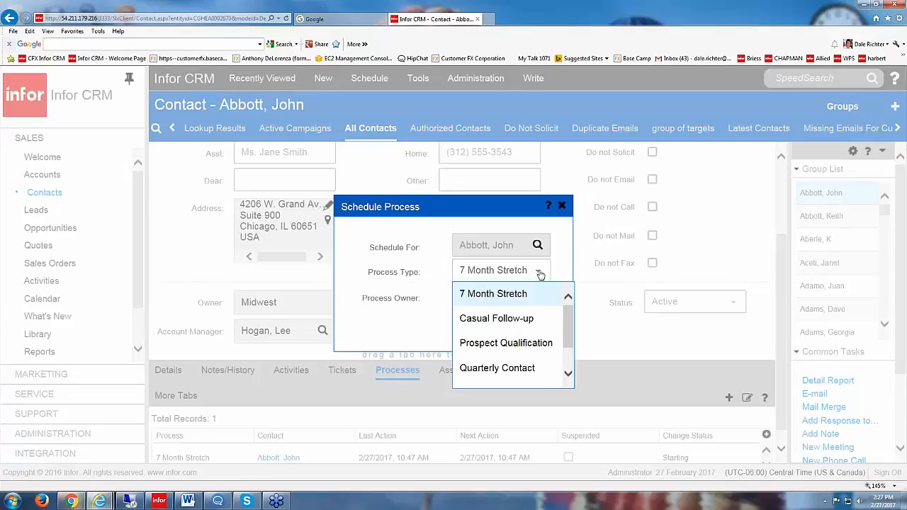
left_click(525, 344)
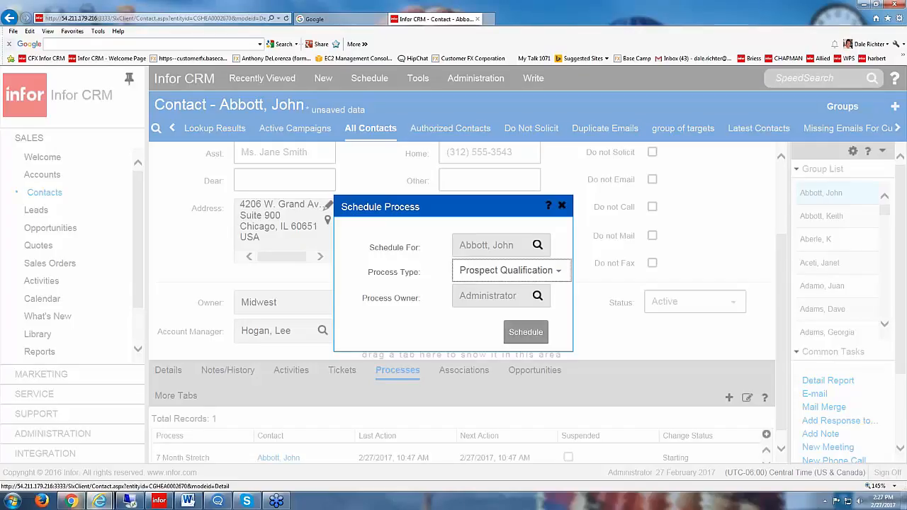
left_click(530, 331)
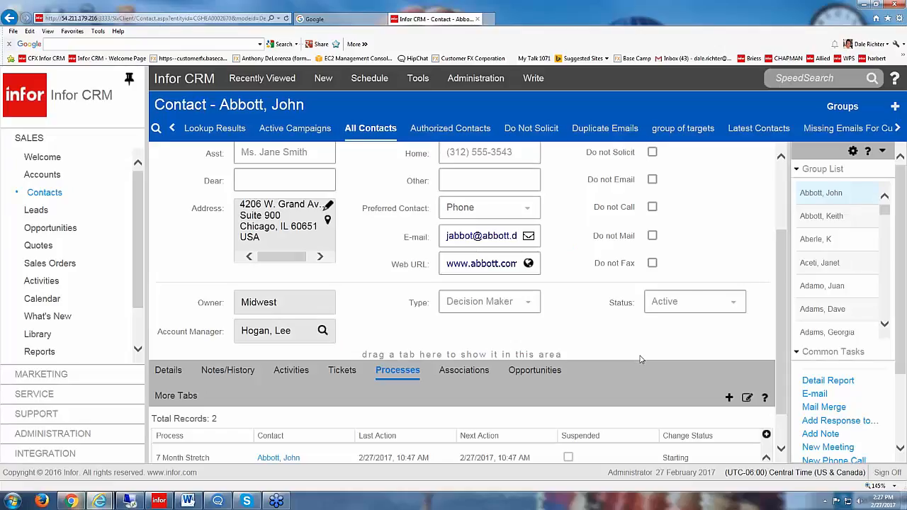
Switch back to Architect in the remote session and examine the available plugin tasks, selecting Sub-Process.
left_click(132, 502)
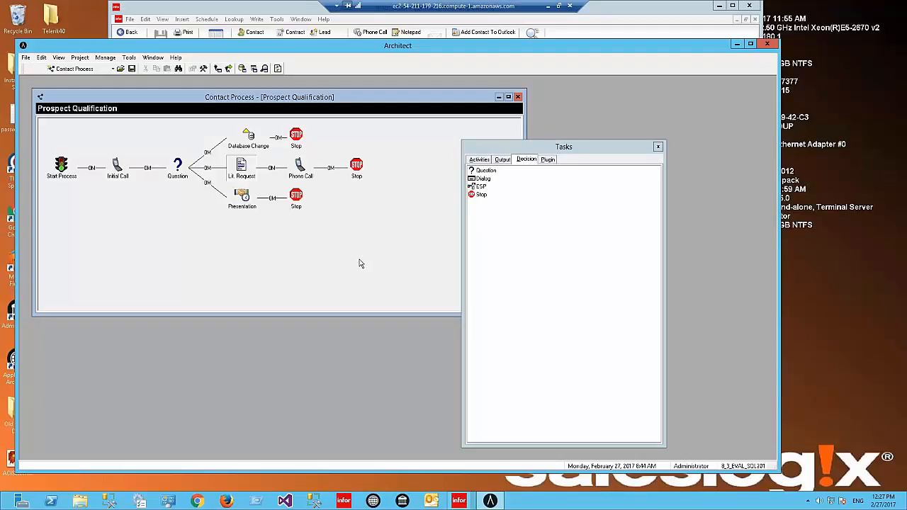
left_click(547, 162)
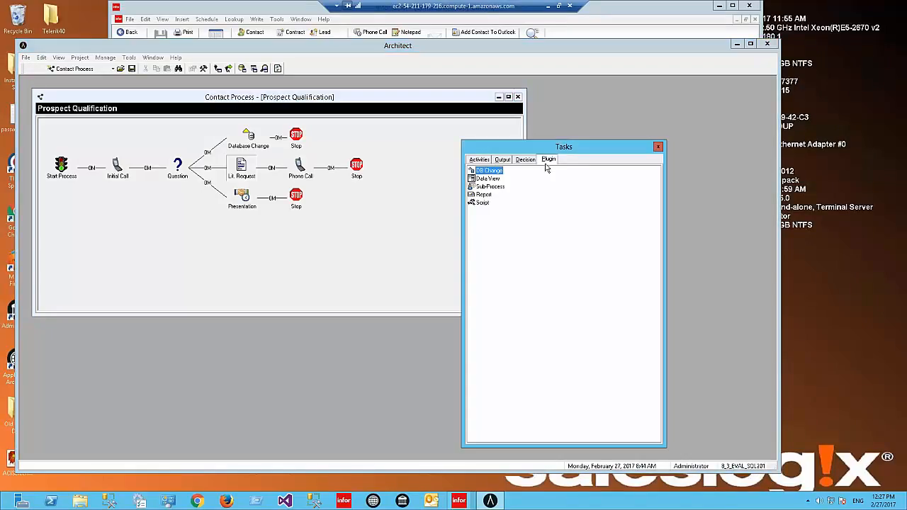
left_click(489, 188)
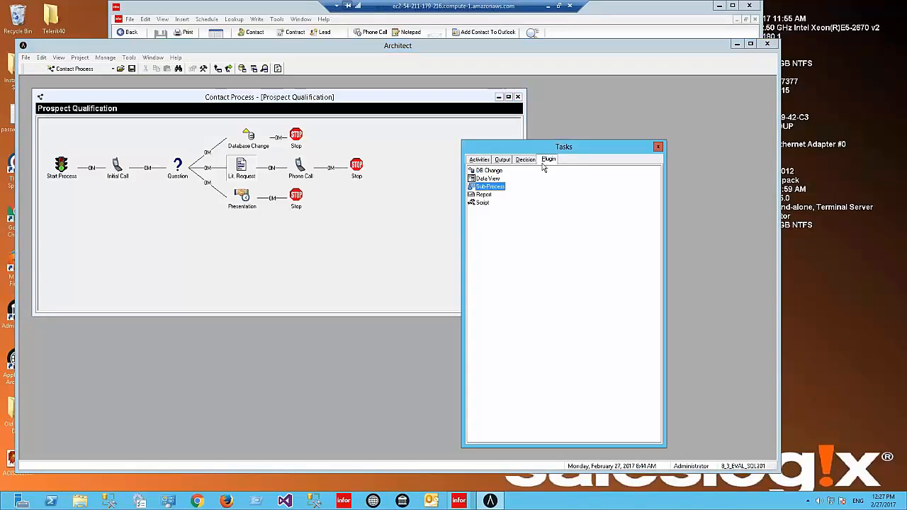